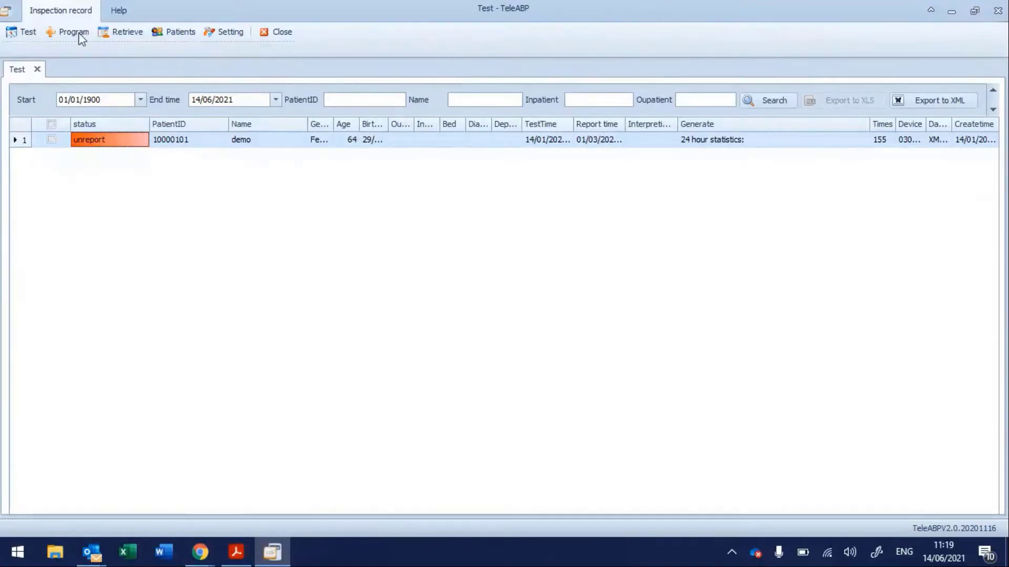
# Step: Open the form for programming a new patient's recorder and maximize it
pyautogui.click(24, 33)
pyautogui.click(81, 36)
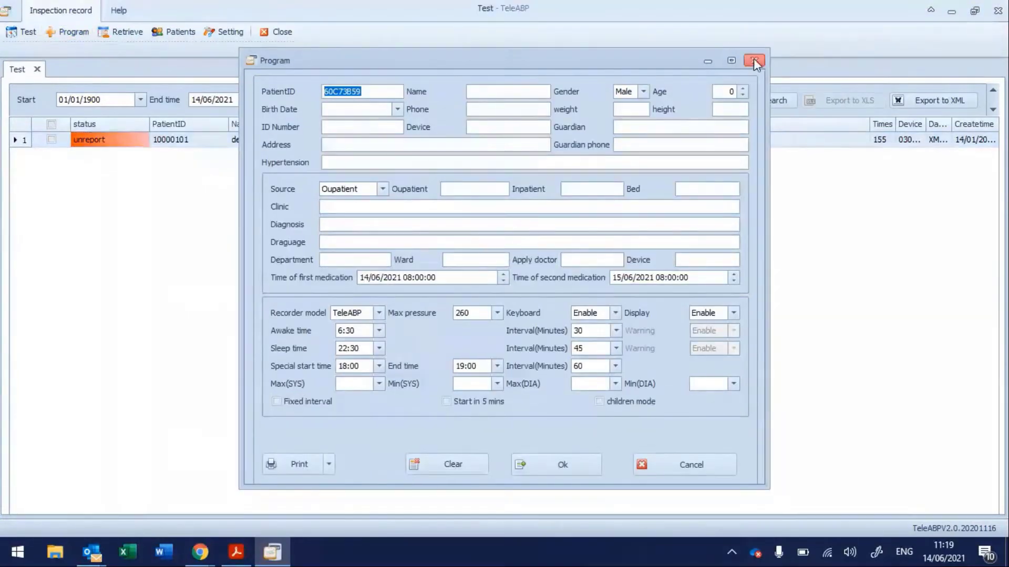
pyautogui.click(735, 59)
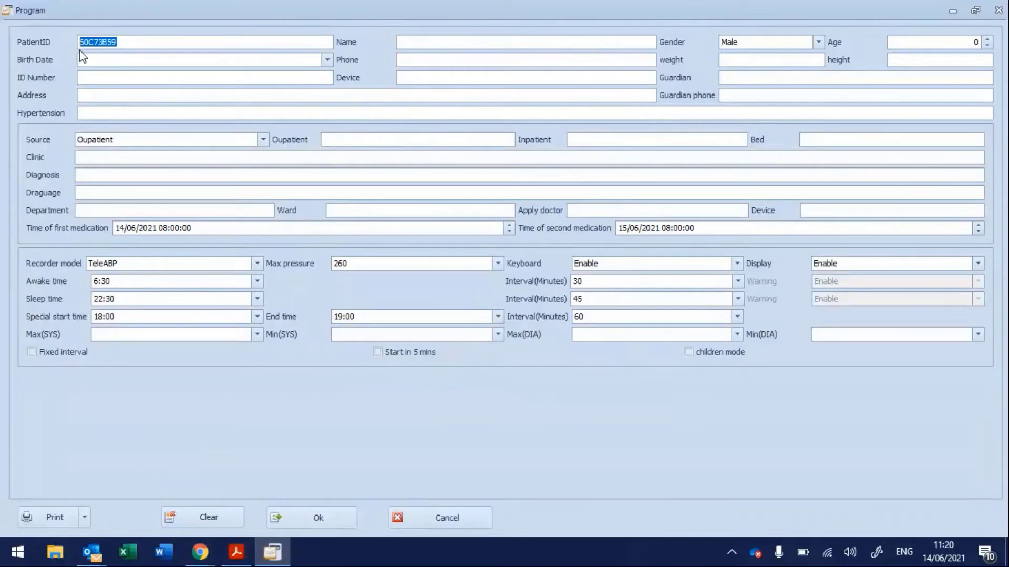
# Step: Enter the patient's full name in the program form, keeping the generated patient ID
pyautogui.click(149, 42)
pyautogui.click(539, 59)
pyautogui.write('Joe Bloggs')
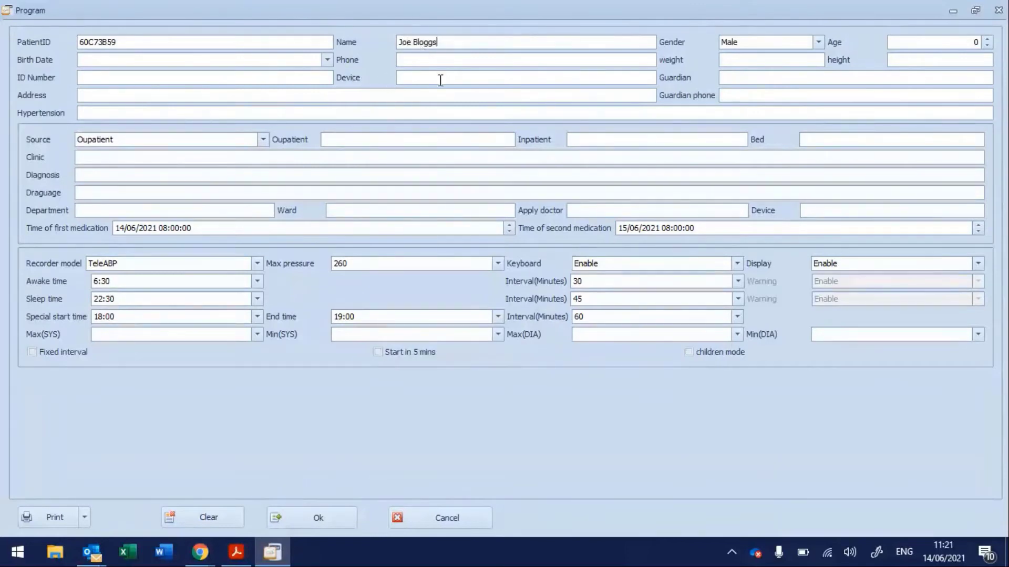
pyautogui.click(455, 59)
# Step: Examine the patient source options and the outpatient and inpatient entries without changing the source
pyautogui.click(263, 139)
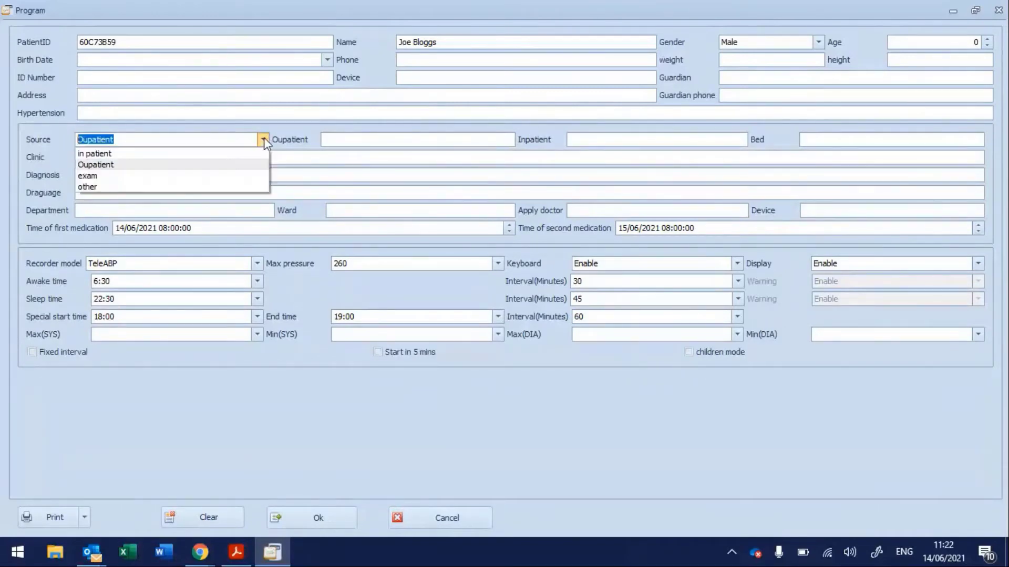
pyautogui.click(264, 139)
pyautogui.click(264, 139)
pyautogui.click(264, 139)
pyautogui.click(263, 139)
pyautogui.click(264, 140)
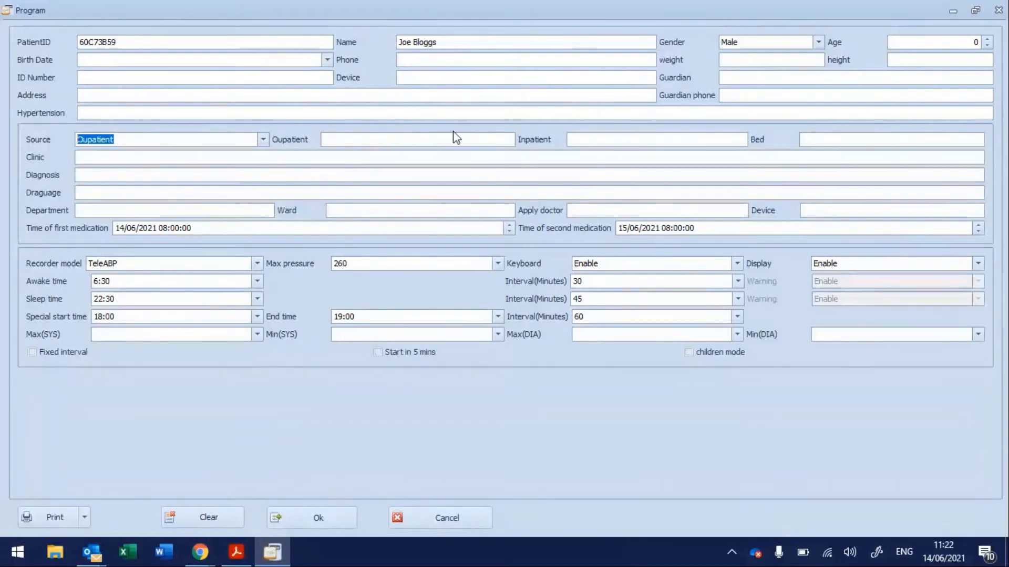
pyautogui.click(589, 137)
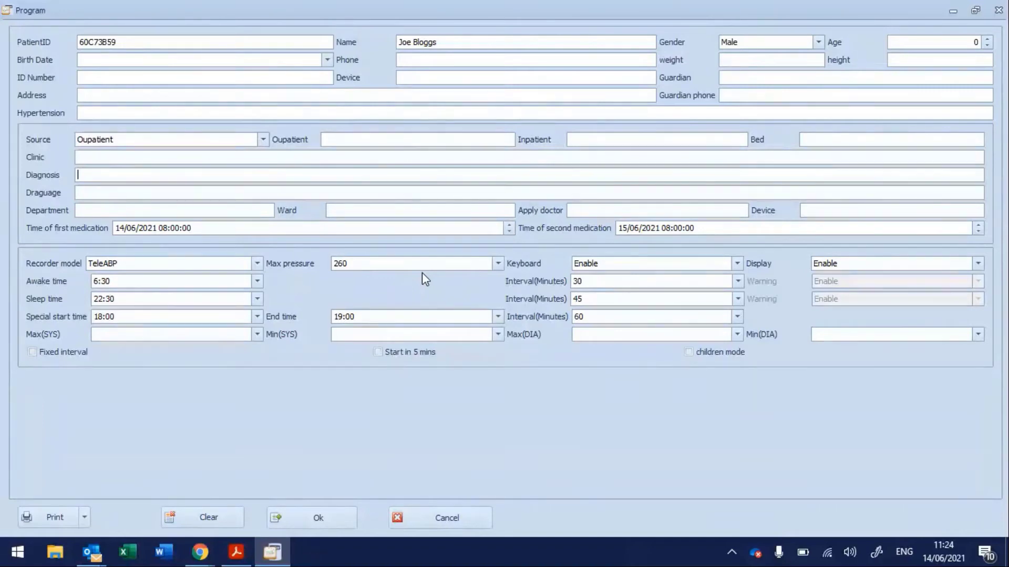
# Step: Set the recorder's awake time to 08:00
pyautogui.click(257, 283)
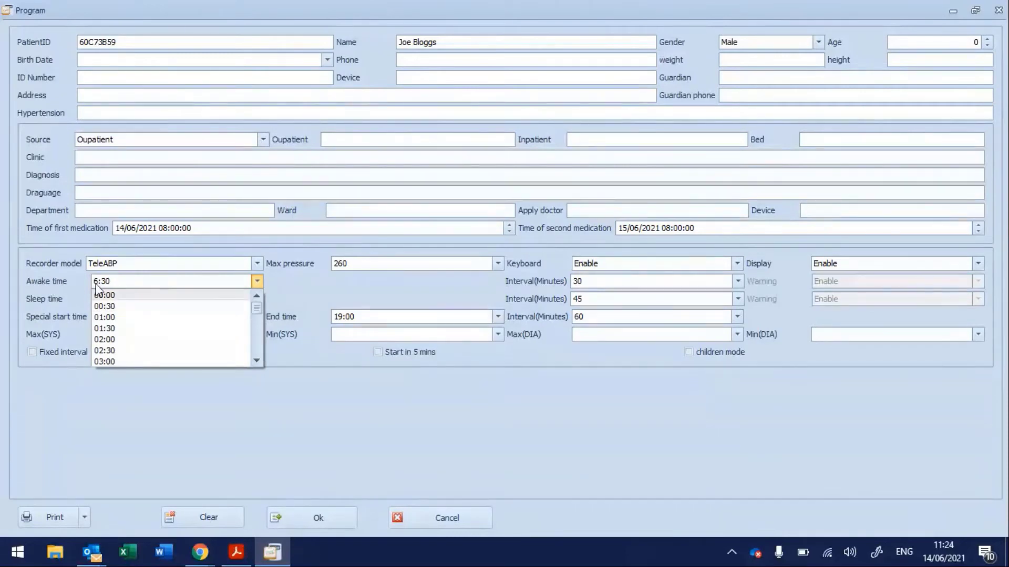
pyautogui.click(257, 360)
pyautogui.click(256, 361)
pyautogui.click(256, 360)
pyautogui.click(257, 360)
pyautogui.click(256, 361)
pyautogui.click(256, 360)
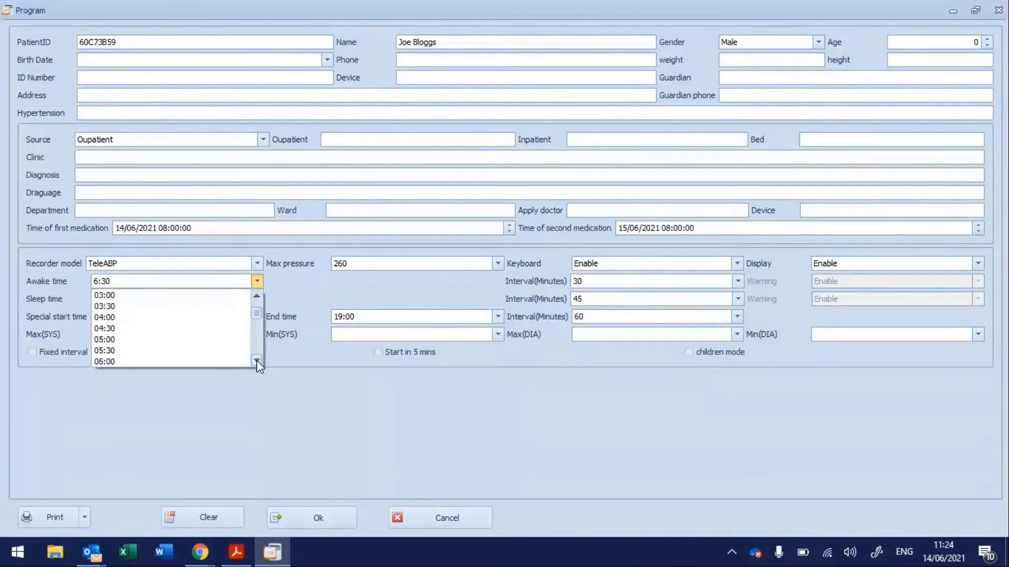
pyautogui.click(256, 360)
pyautogui.click(256, 360)
pyautogui.click(257, 361)
pyautogui.click(256, 360)
pyautogui.click(223, 362)
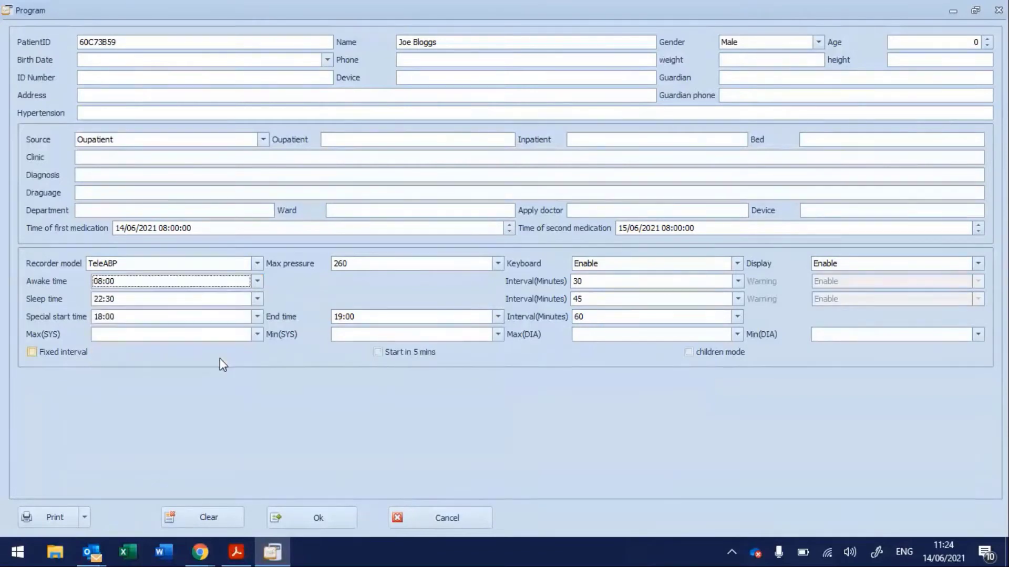
# Step: Set the sleep time to 23:00 and its measurement interval to 60 minutes
pyautogui.click(122, 300)
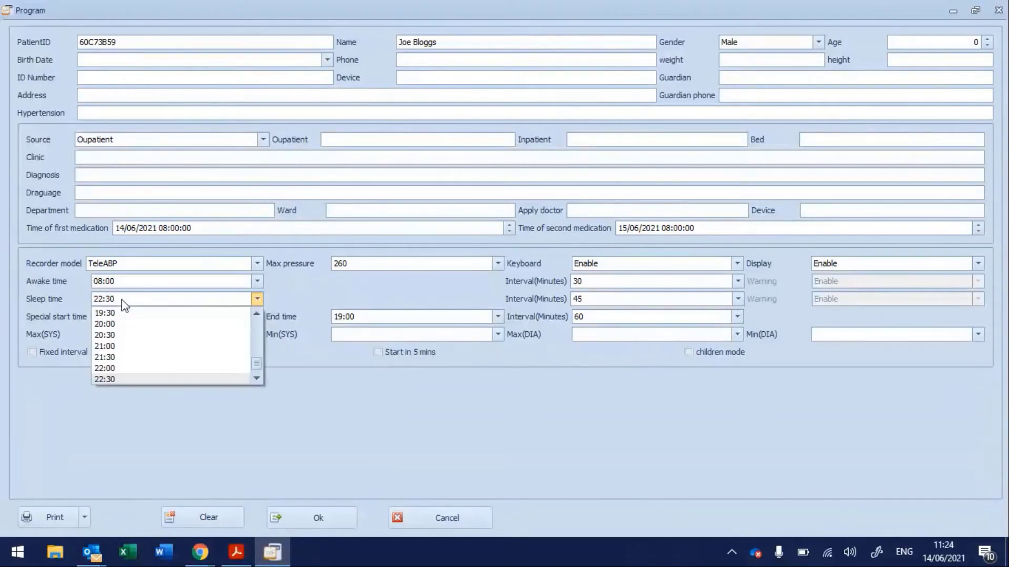
pyautogui.click(256, 377)
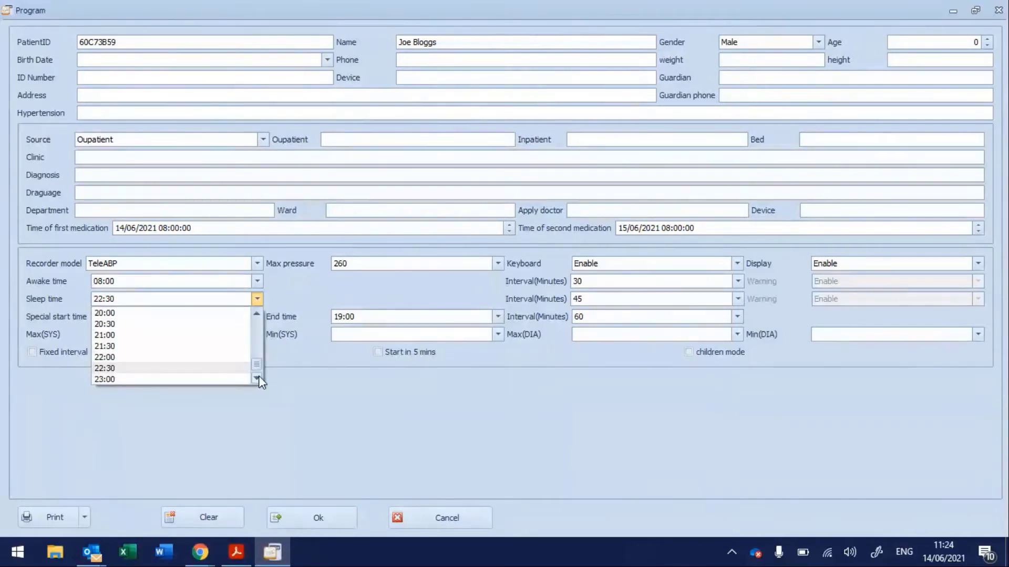
pyautogui.click(231, 379)
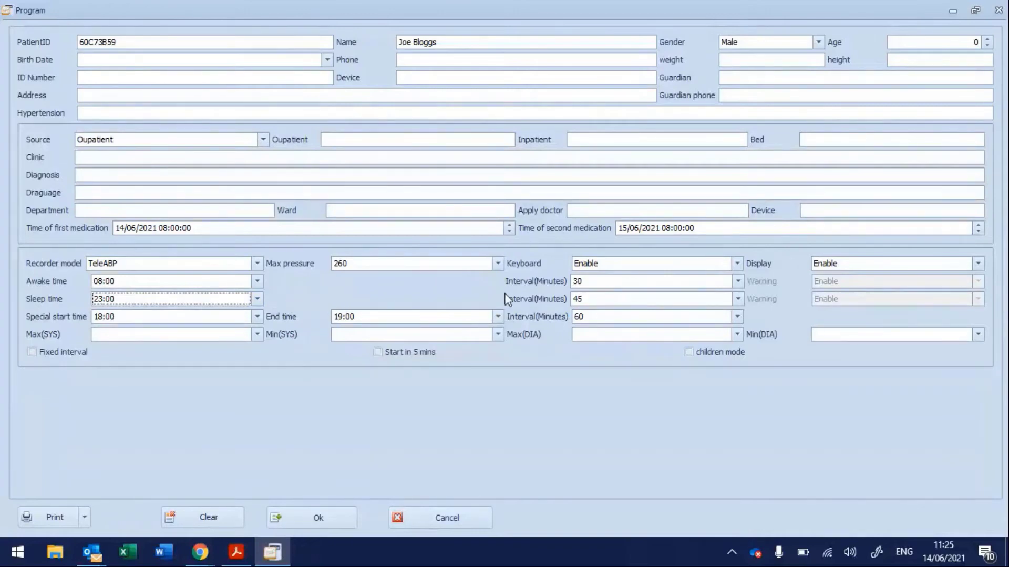
pyautogui.click(626, 298)
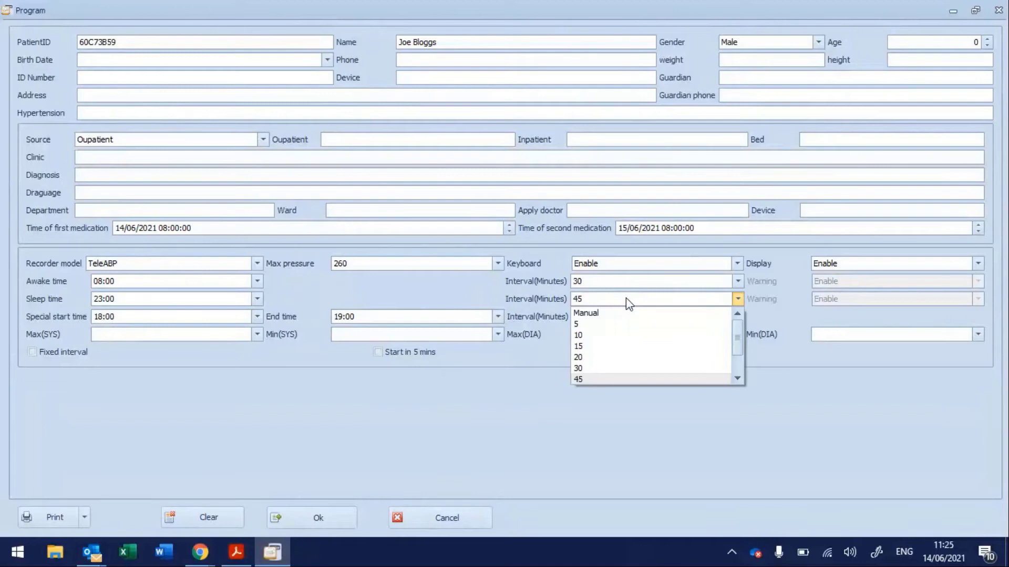
pyautogui.click(738, 377)
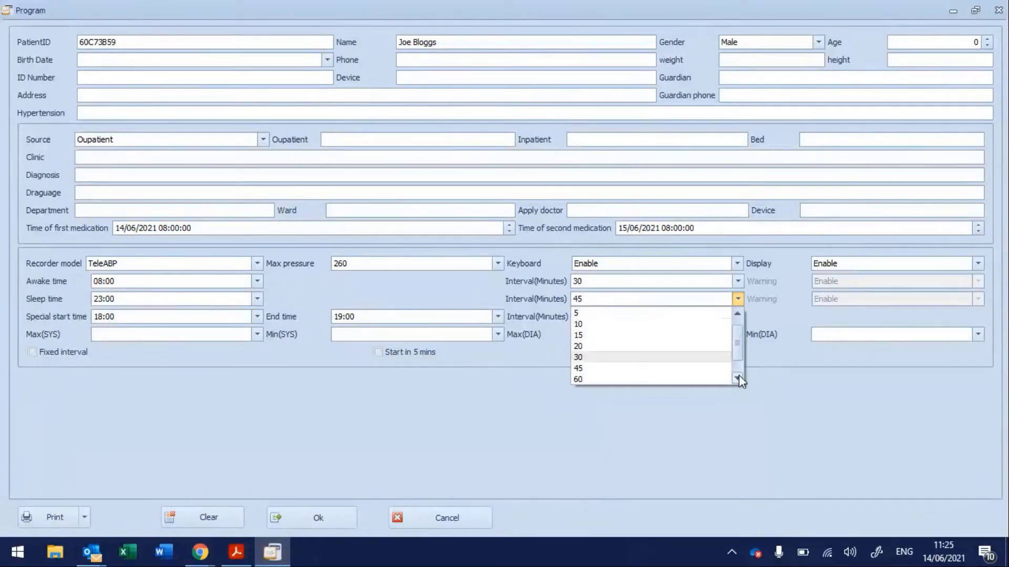
pyautogui.click(700, 378)
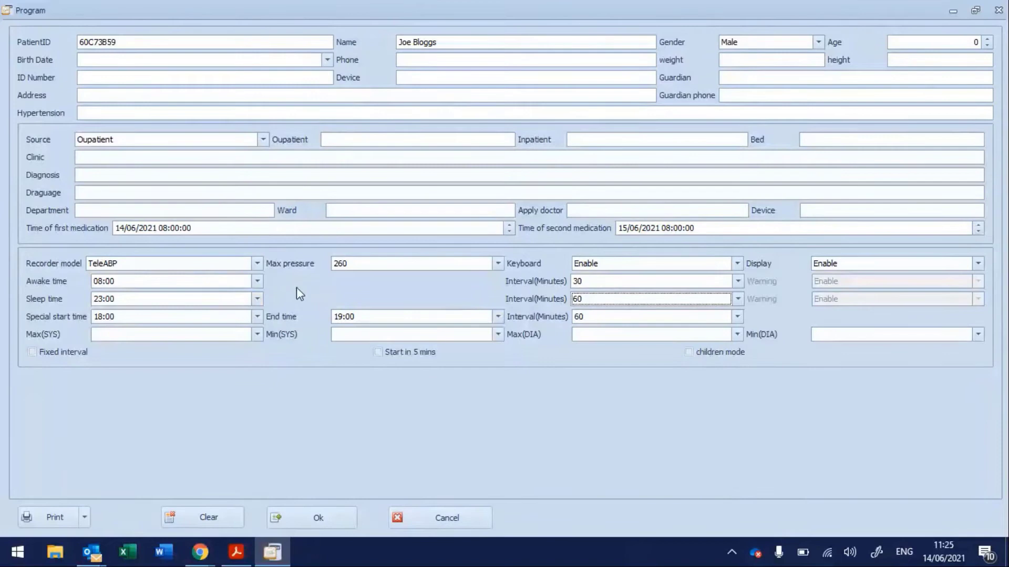
# Step: Set both the special start time and its end time to None, leaving the special interval as it is
pyautogui.click(219, 317)
pyautogui.moveTo(256, 330); pyautogui.dragTo(256, 329)
pyautogui.click(173, 330)
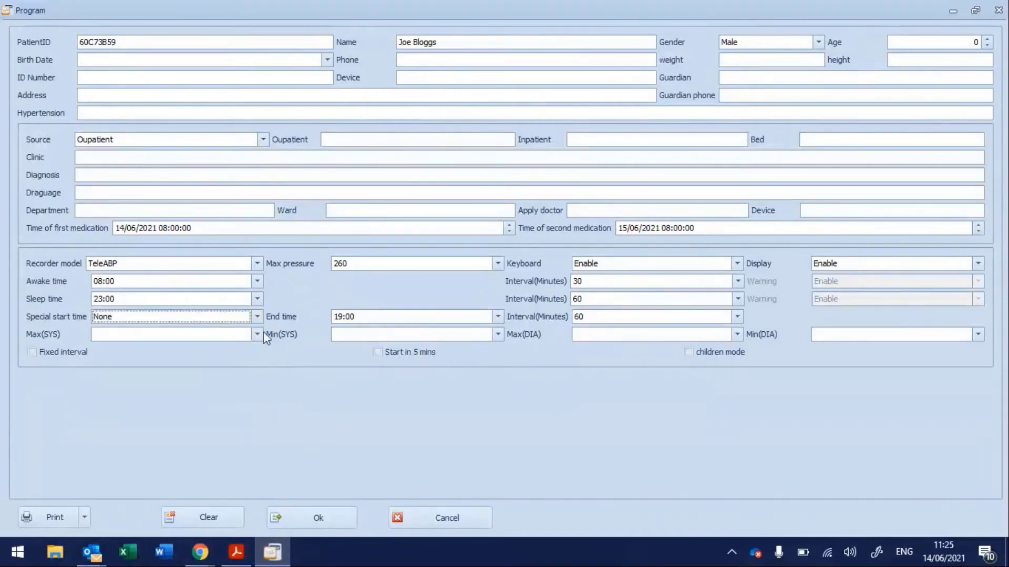
pyautogui.click(497, 316)
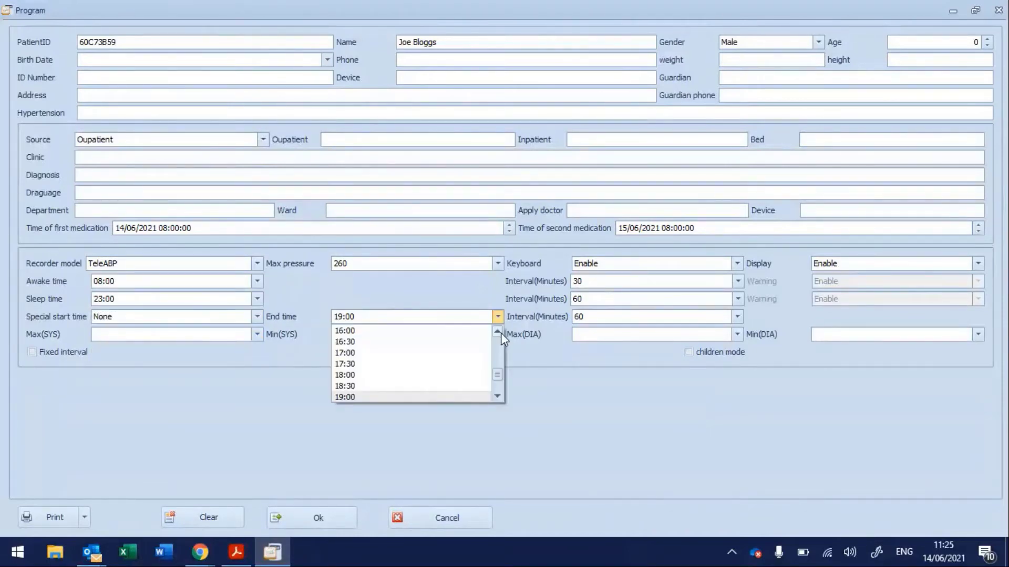
pyautogui.moveTo(499, 375); pyautogui.dragTo(497, 336)
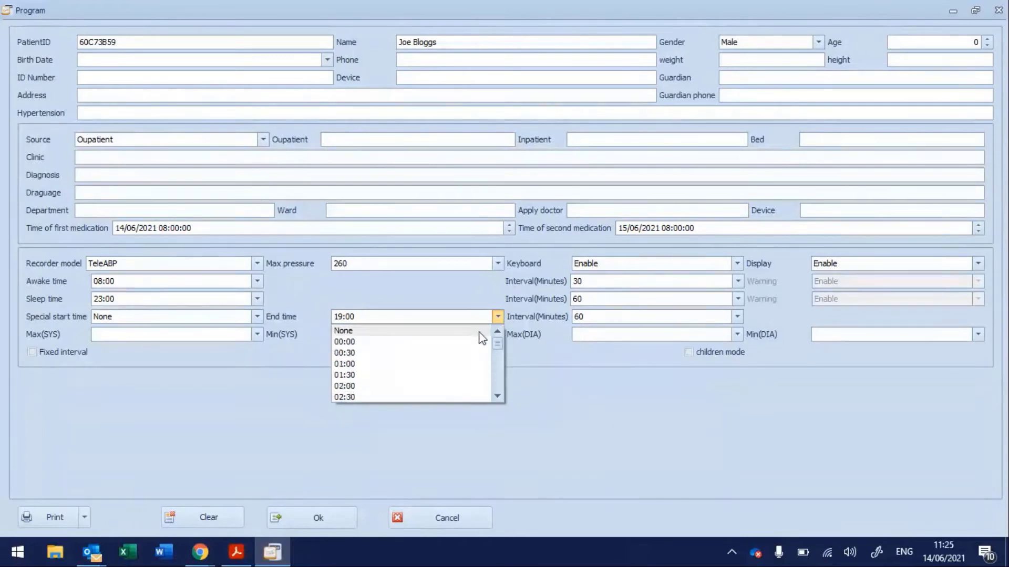
pyautogui.click(486, 331)
pyautogui.click(587, 318)
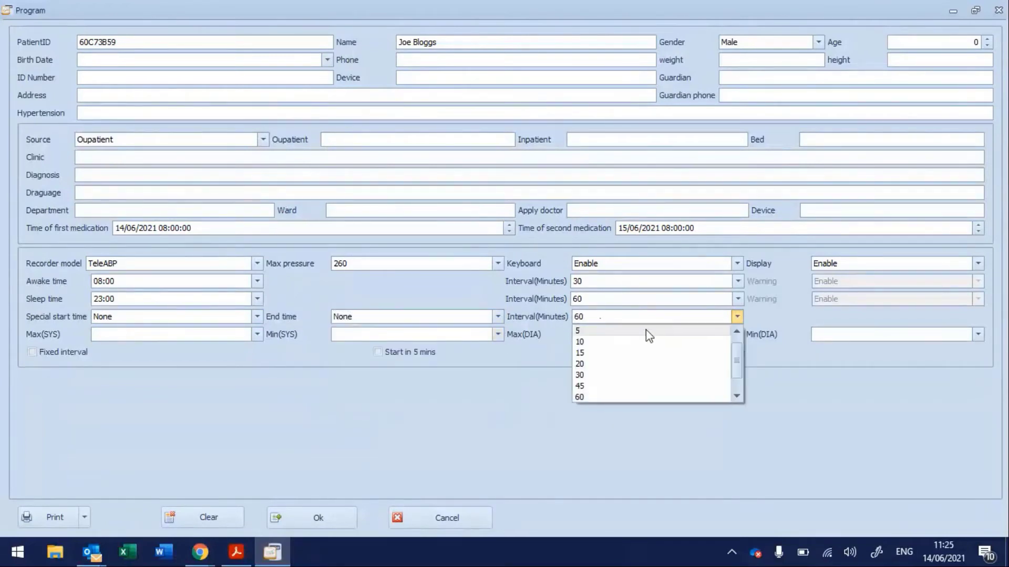
pyautogui.click(737, 316)
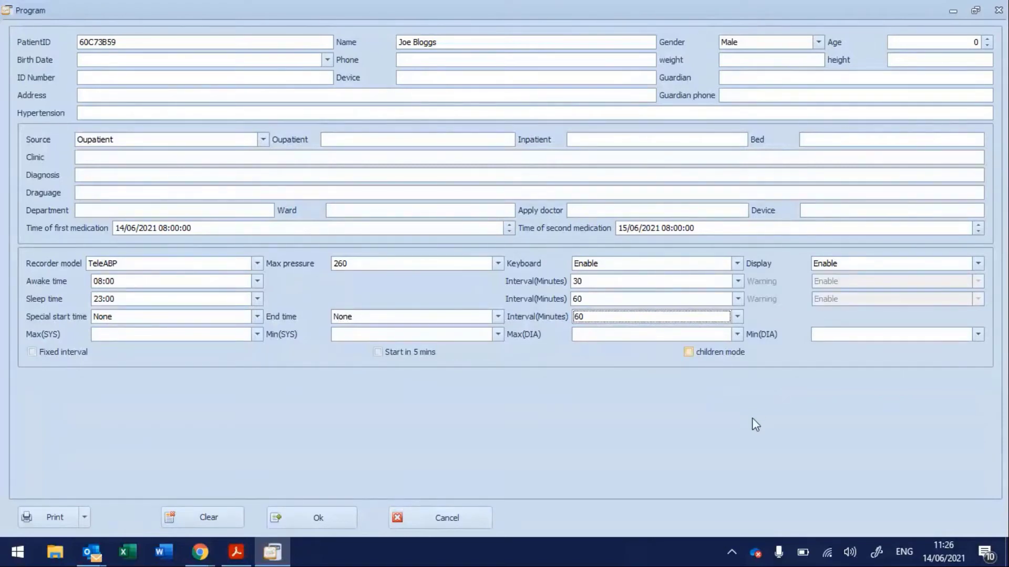
# Step: Set a special measurement period with a start time of 19:00 and an end time of 20:00
pyautogui.click(238, 318)
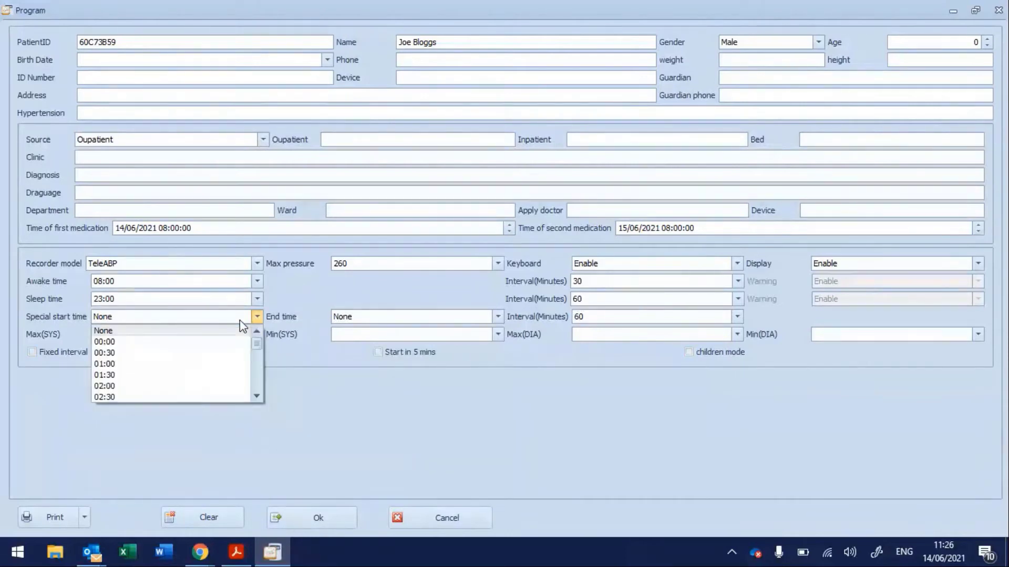
pyautogui.scroll(-3, 240, 350)
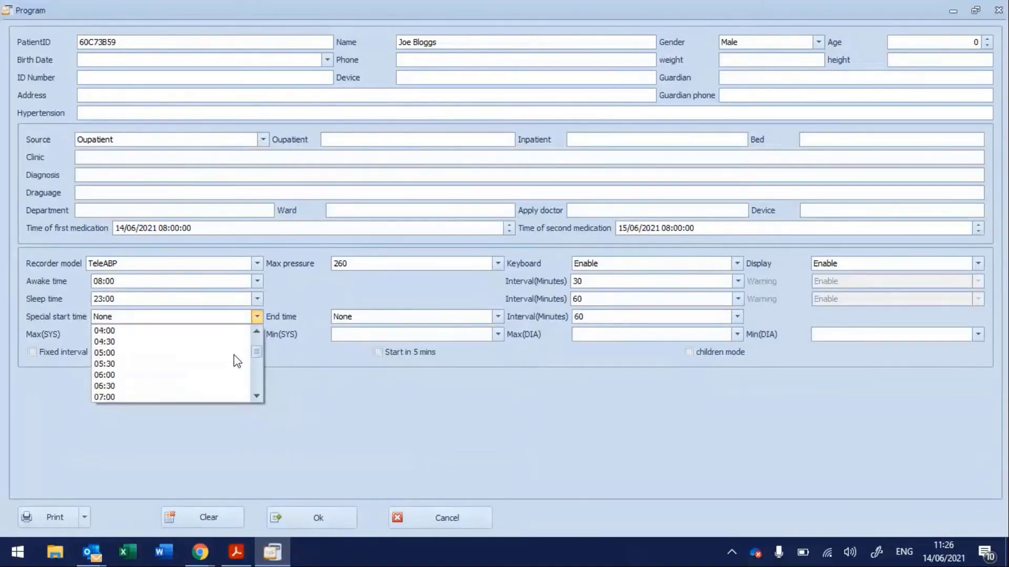
pyautogui.scroll(-9, 237, 362)
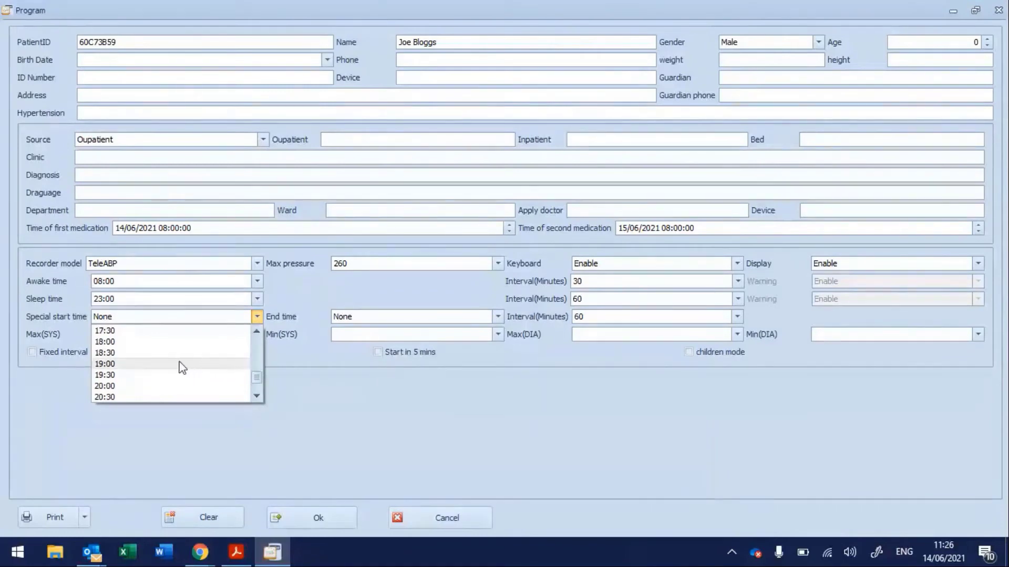
pyautogui.click(126, 365)
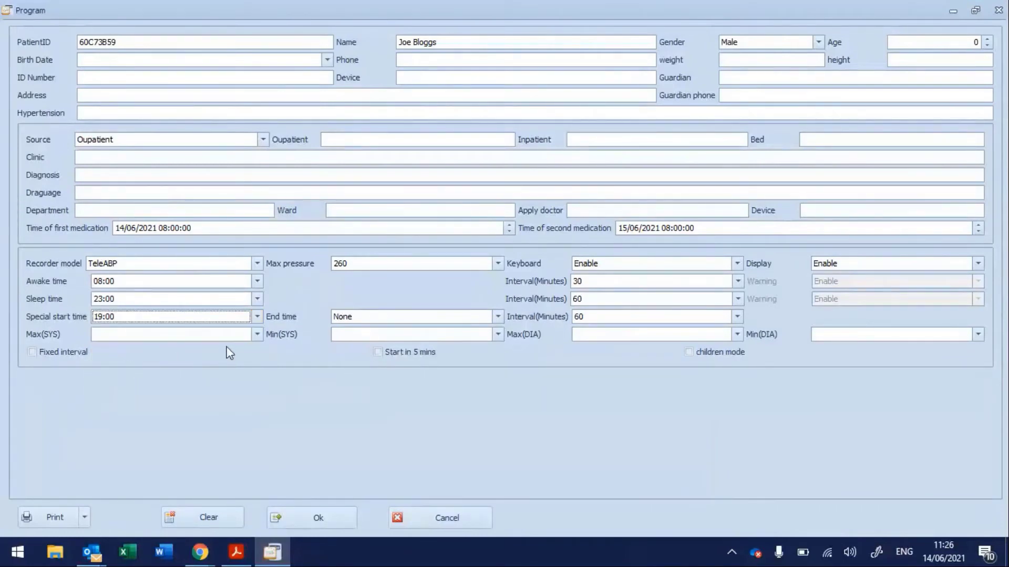
pyautogui.click(395, 317)
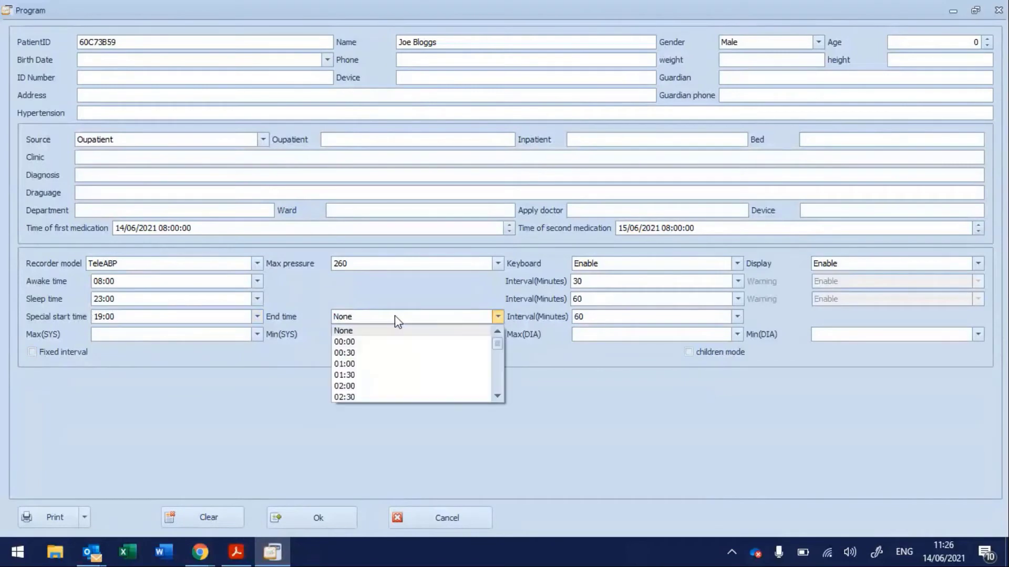
pyautogui.scroll(-12, 442, 383)
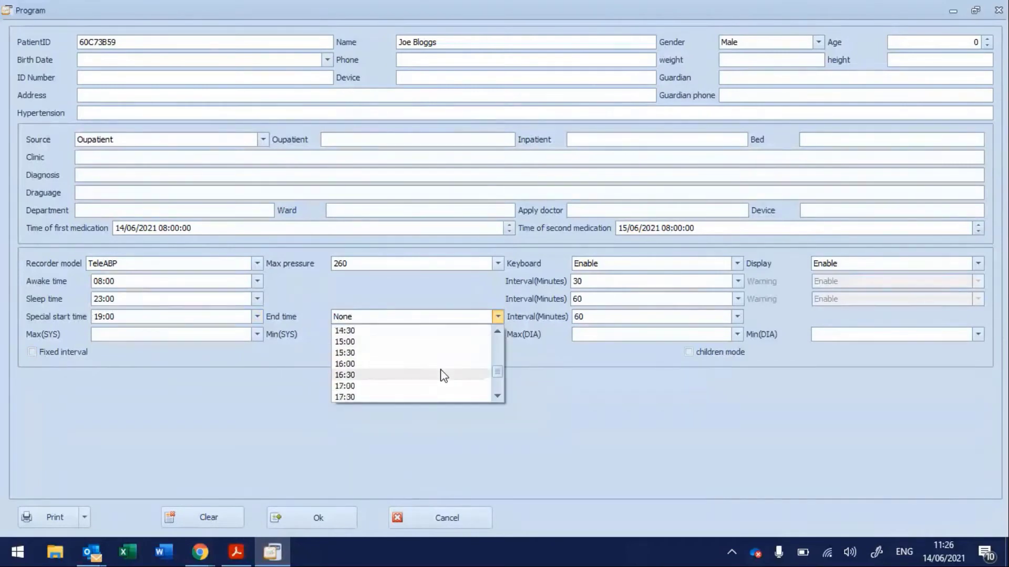
pyautogui.click(409, 386)
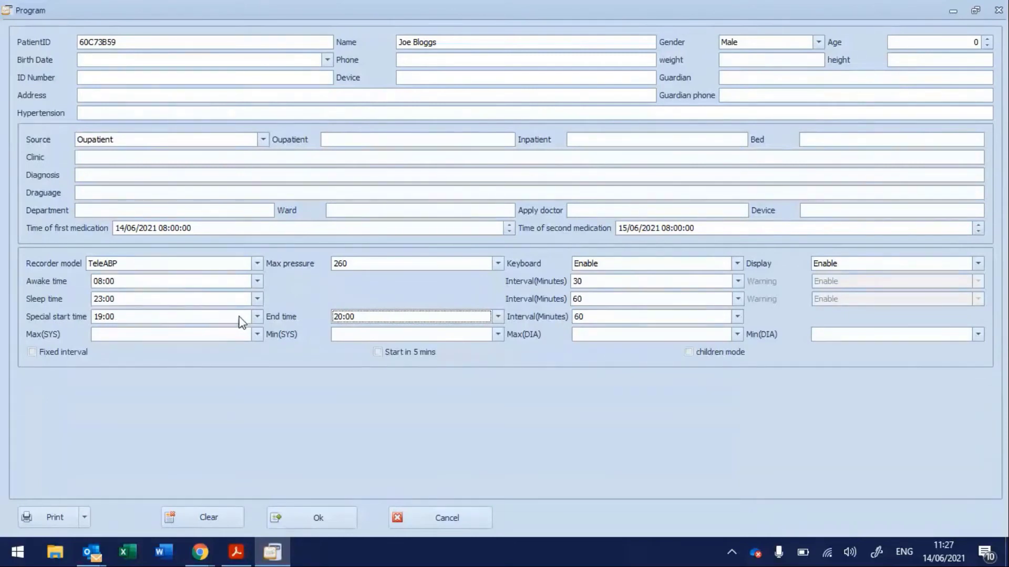
# Step: Remove the special measurement period by returning its start and end times to None
pyautogui.click(257, 317)
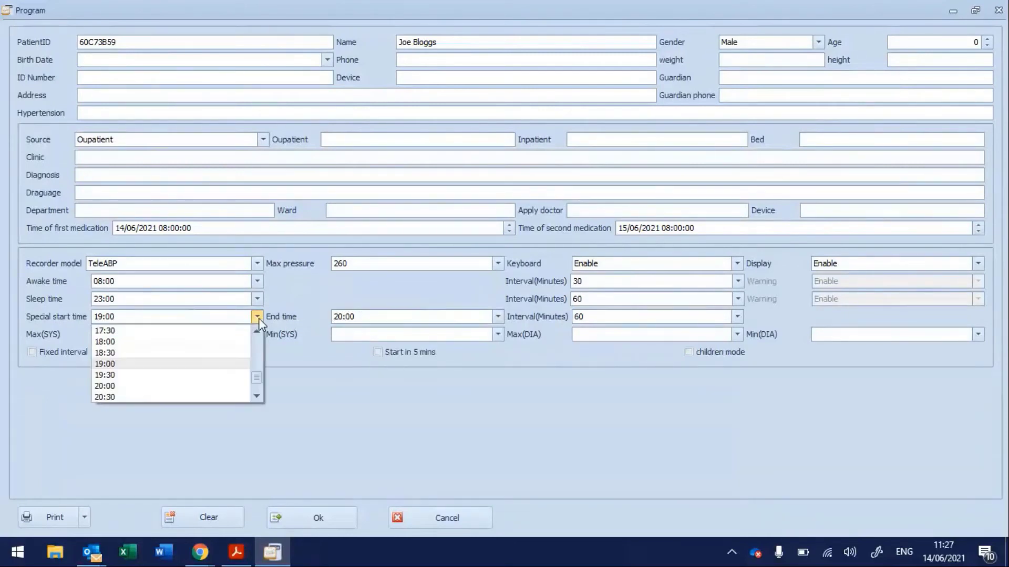
pyautogui.scroll(12, 245, 352)
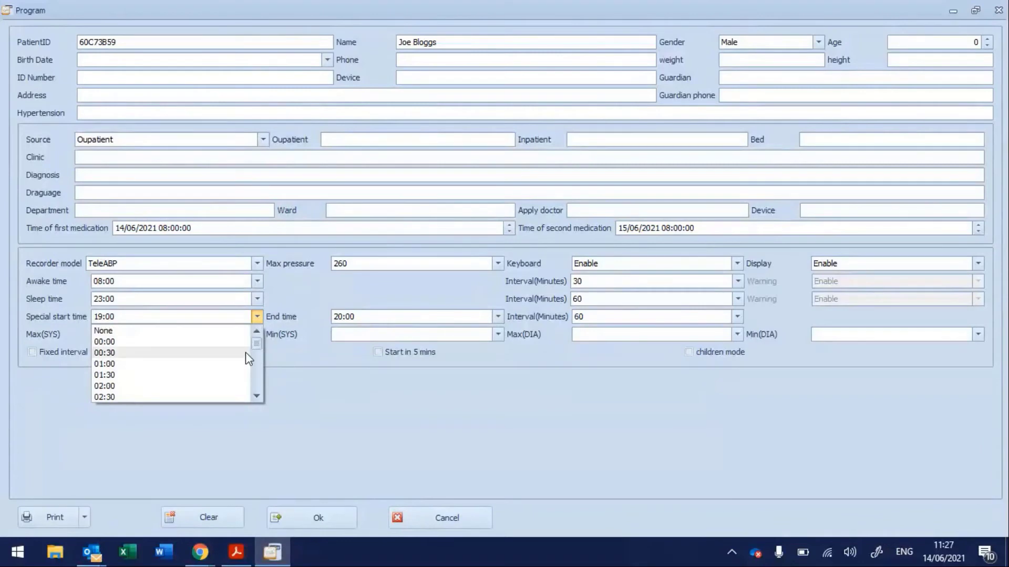
pyautogui.click(203, 331)
pyautogui.click(399, 318)
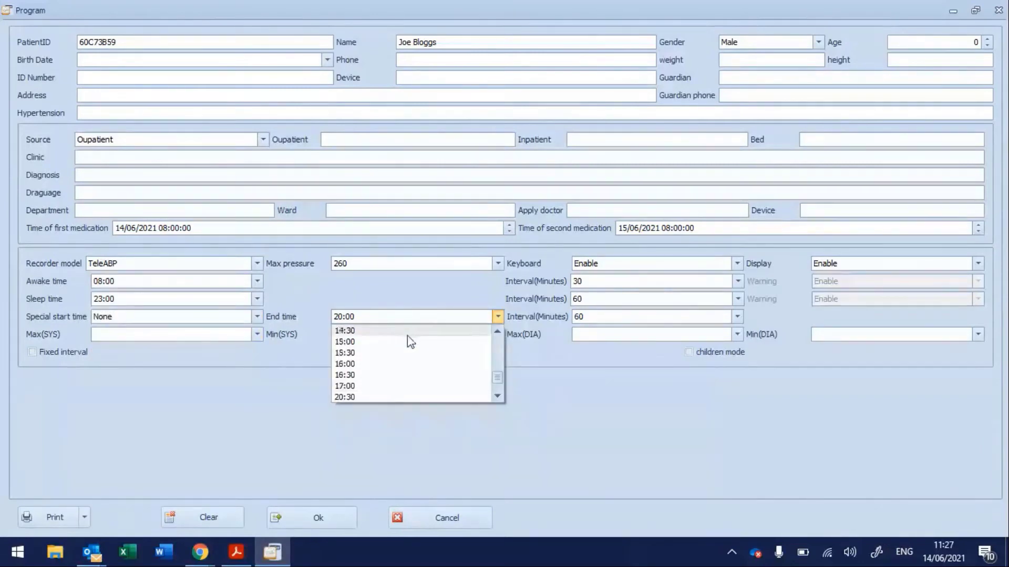
pyautogui.click(412, 331)
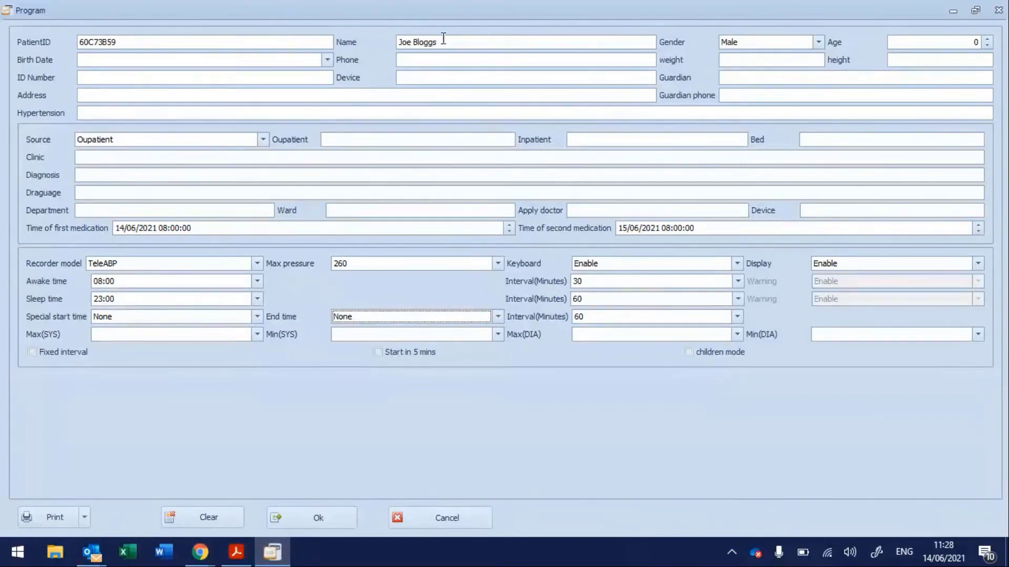
# Step: Go over the recorder program's patient and schedule fields, selecting 08:00 as the awake time and 23:00 as the sleep time
pyautogui.click(737, 43)
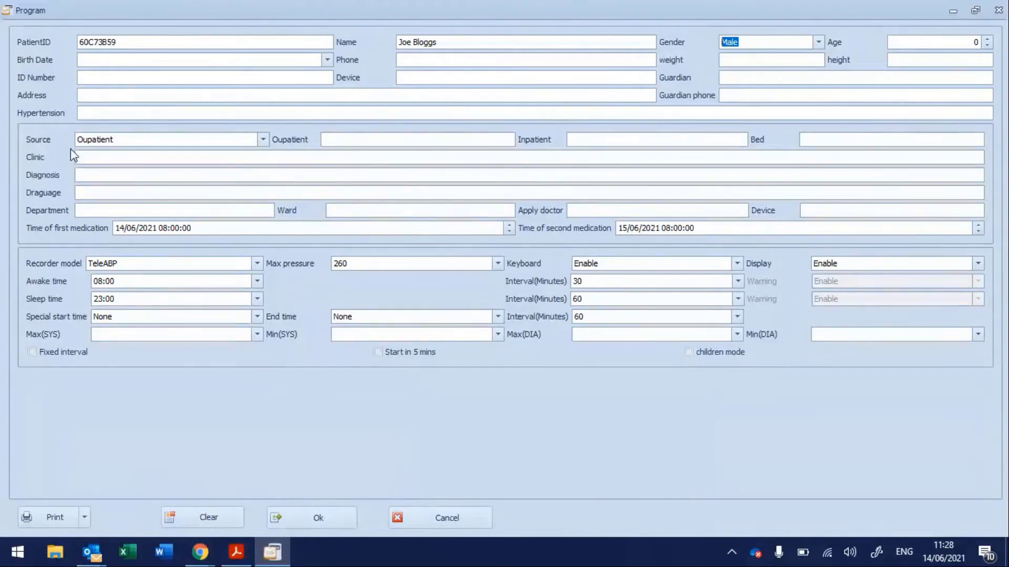
pyautogui.click(127, 196)
pyautogui.click(129, 287)
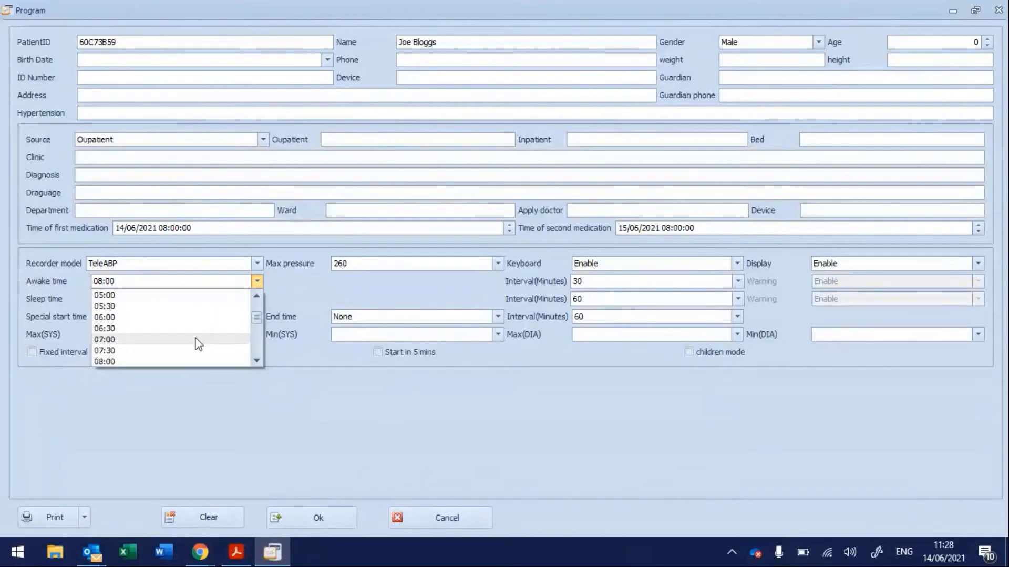
pyautogui.click(194, 361)
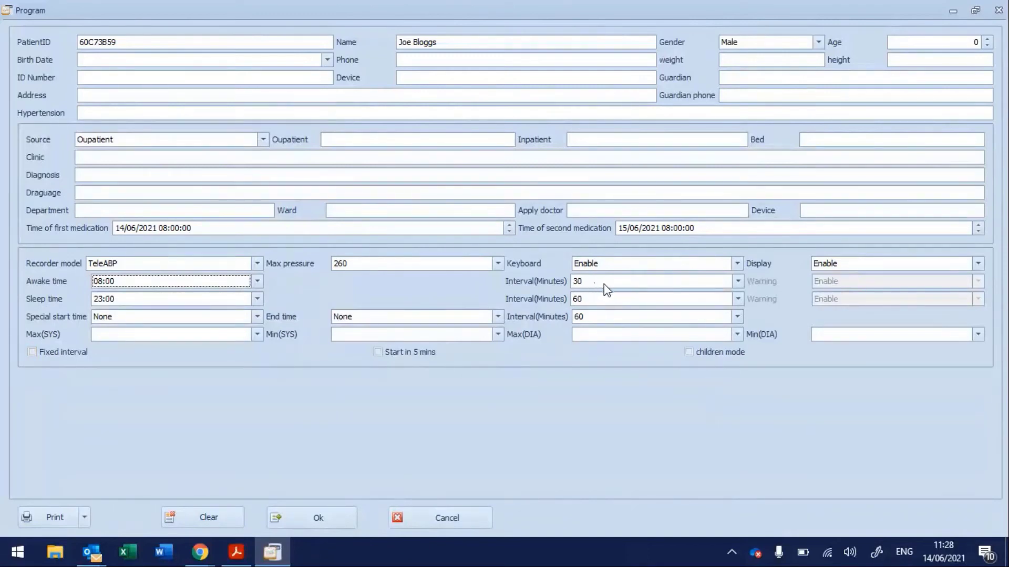
pyautogui.click(228, 303)
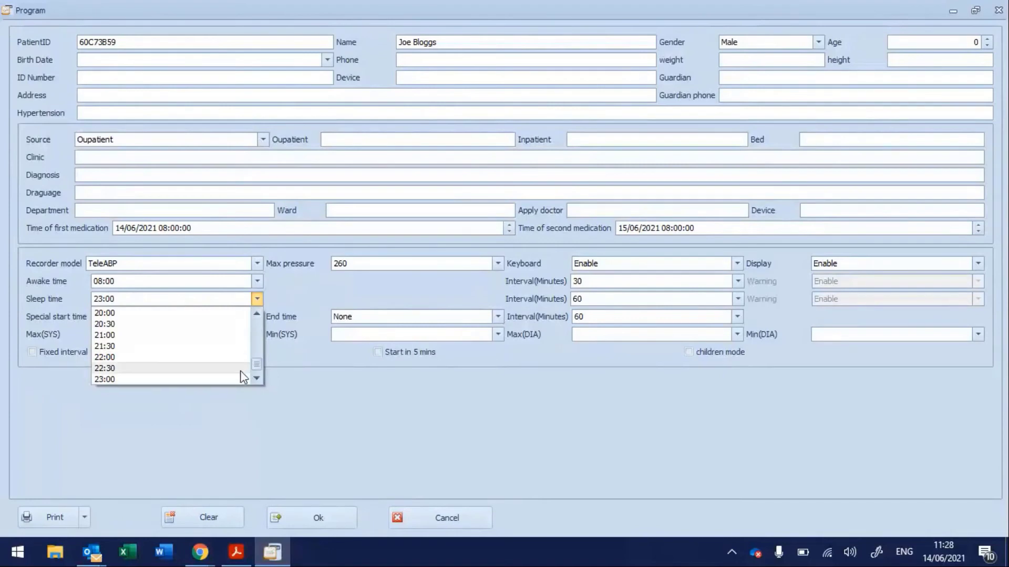
pyautogui.click(235, 377)
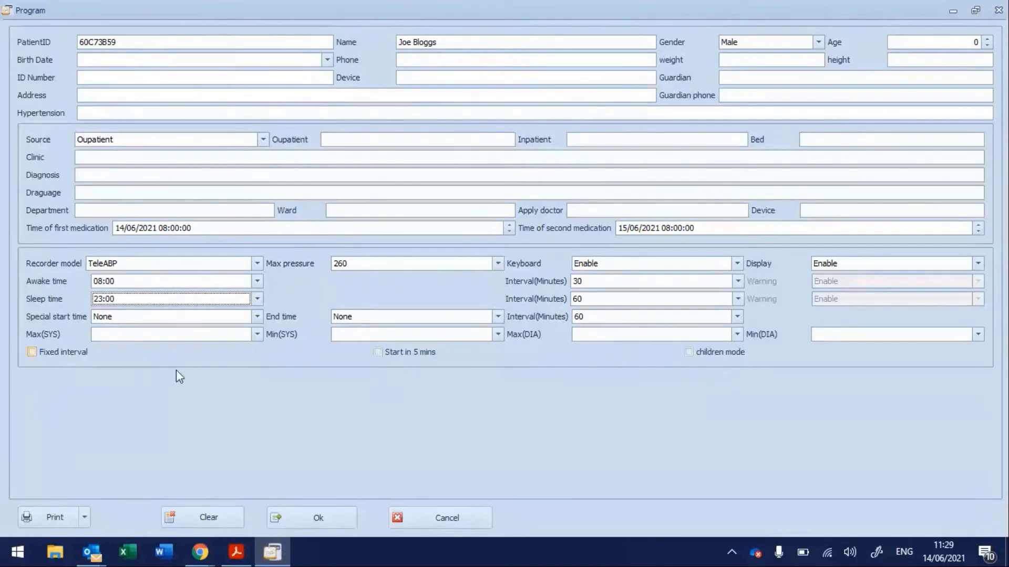
# Step: Submit the program settings to the recorder and close the programming form
pyautogui.click(314, 517)
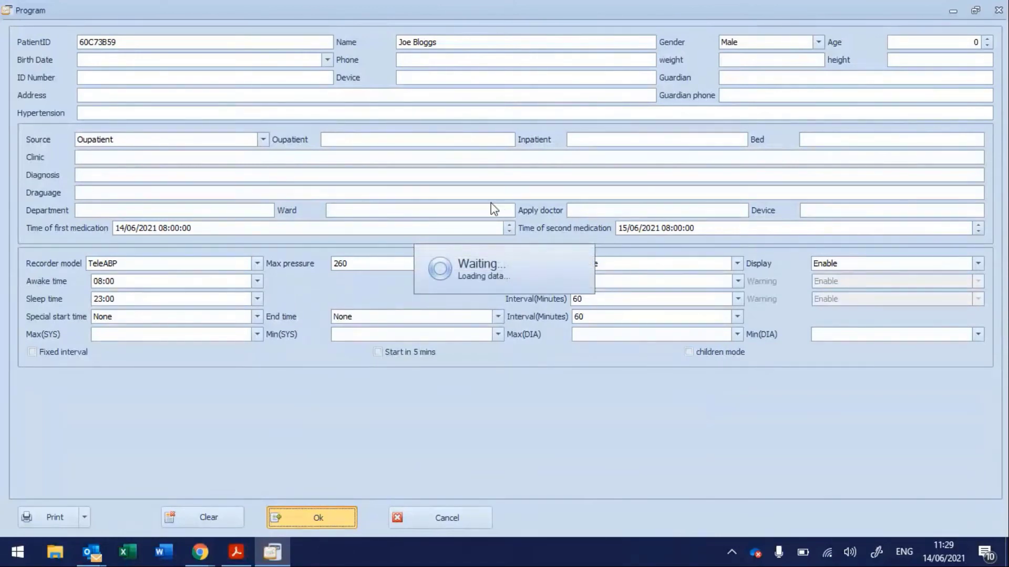
pyautogui.click(520, 292)
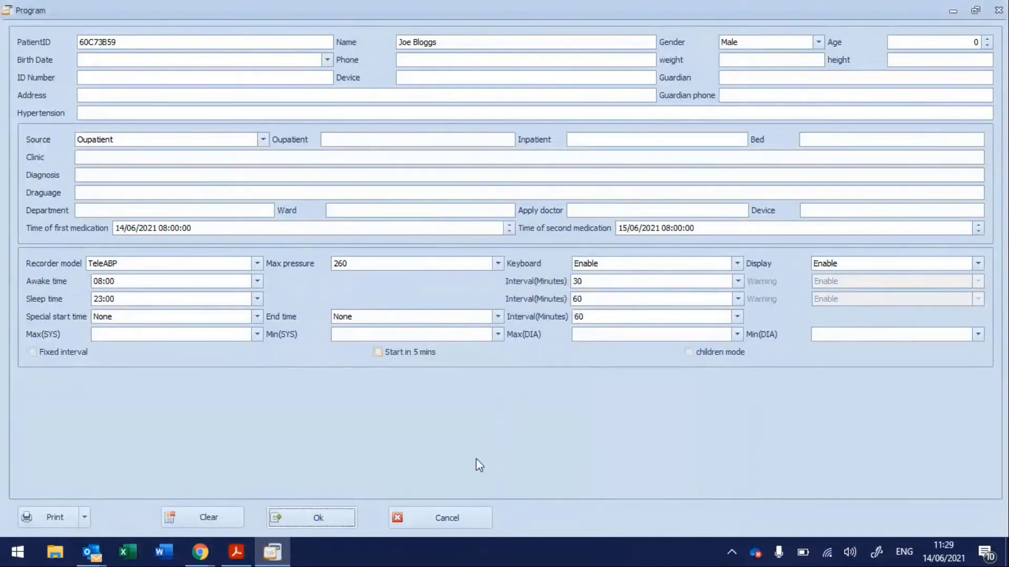
pyautogui.click(462, 516)
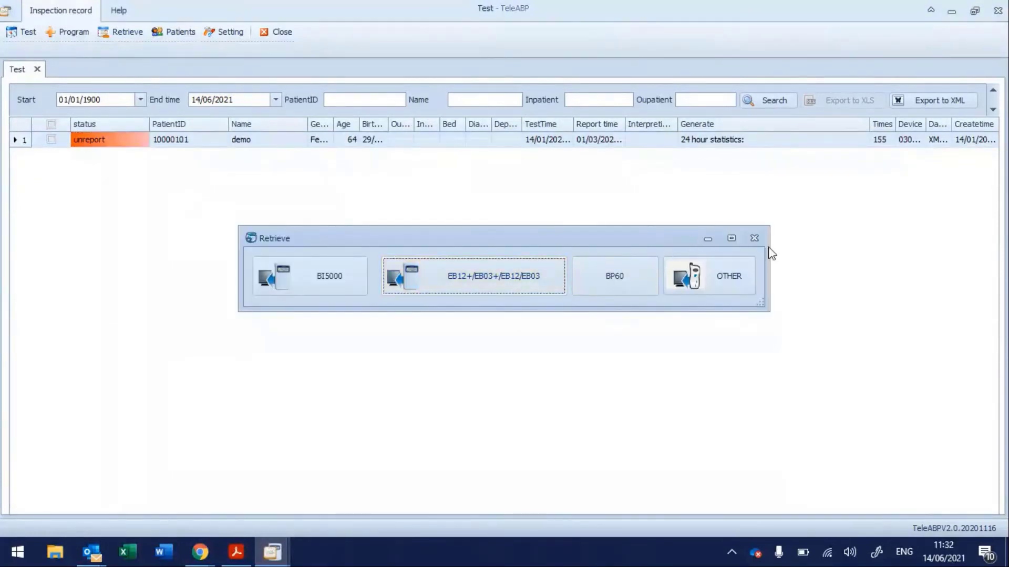
# Step: View the recorder types offered for retrieving data, and close the selection without retrieving anything
pyautogui.click(759, 238)
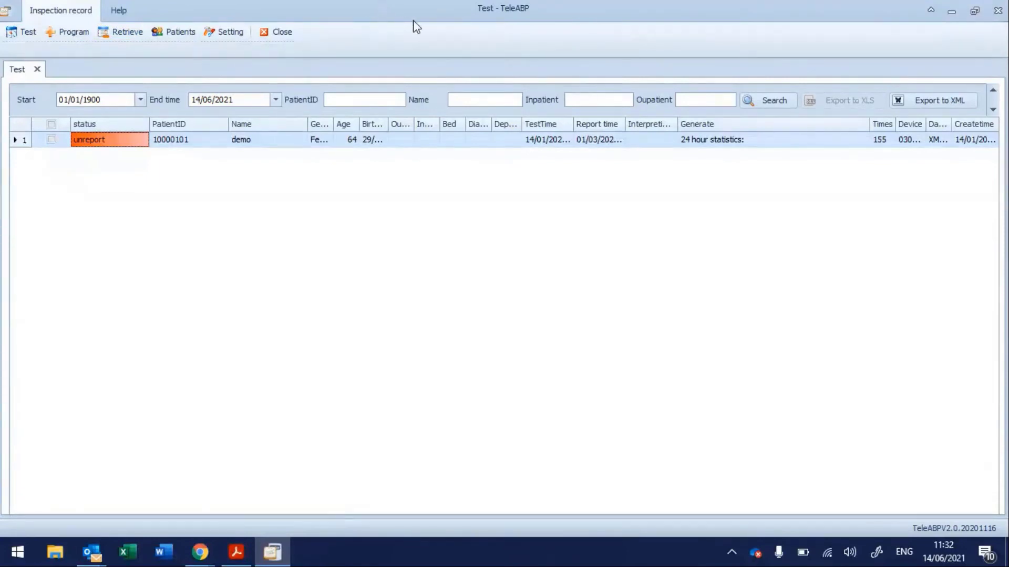
pyautogui.click(119, 35)
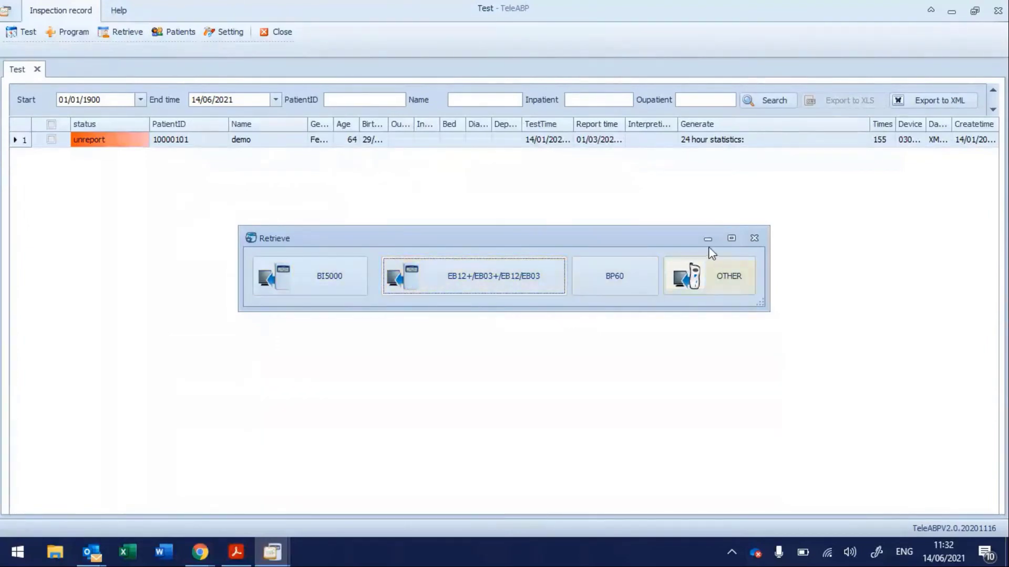
pyautogui.click(755, 235)
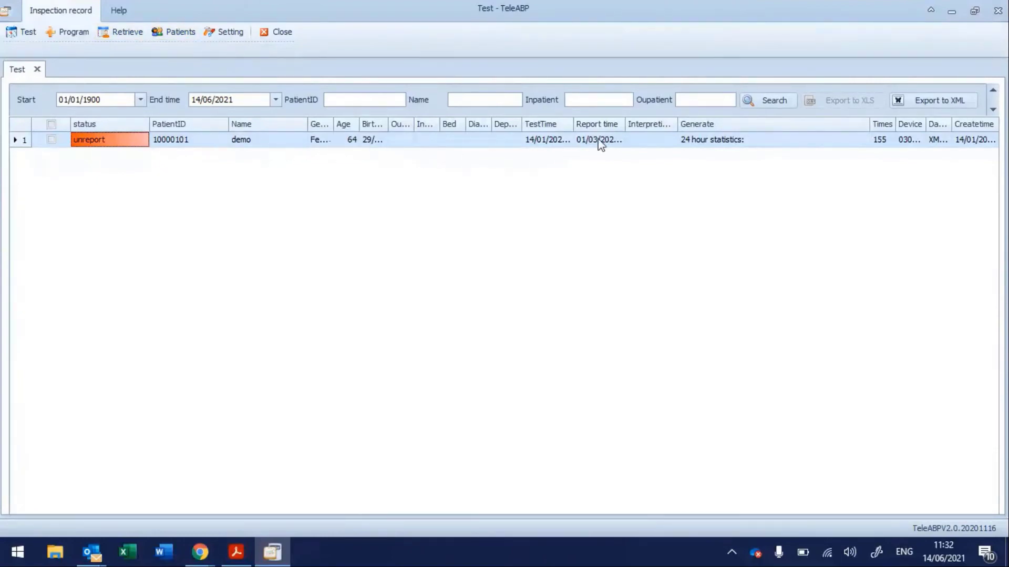
# Step: Open the demo test record from the list and go over the patient detail fields in its test information
pyautogui.click(167, 142)
pyautogui.doubleClick(156, 146)
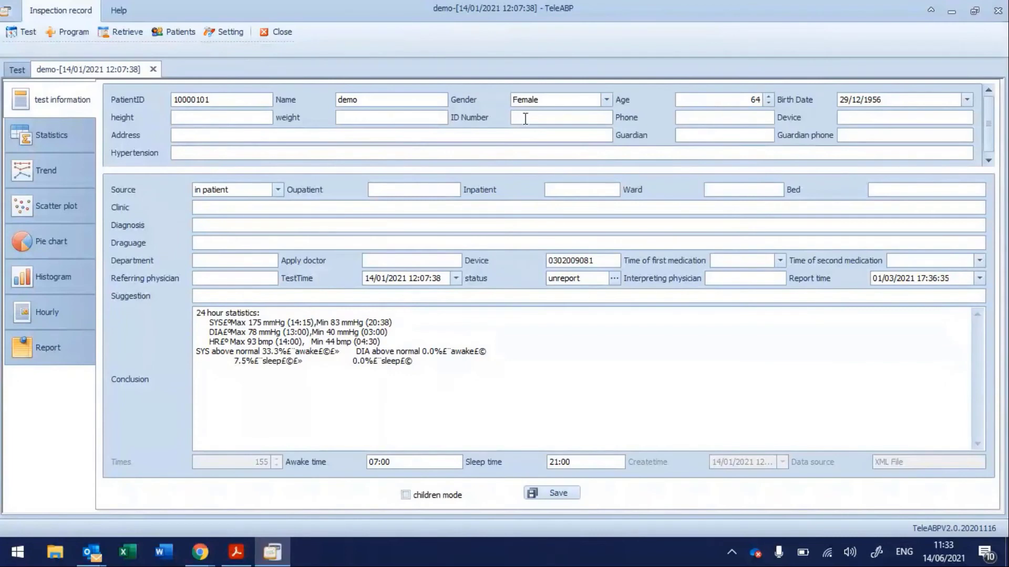
pyautogui.moveTo(394, 102); pyautogui.dragTo(299, 102)
pyautogui.click(384, 103)
pyautogui.click(226, 118)
pyautogui.click(525, 135)
# Step: Open the record's statistics and examine the full table of readings, including the highlighted systolic values
pyautogui.click(56, 135)
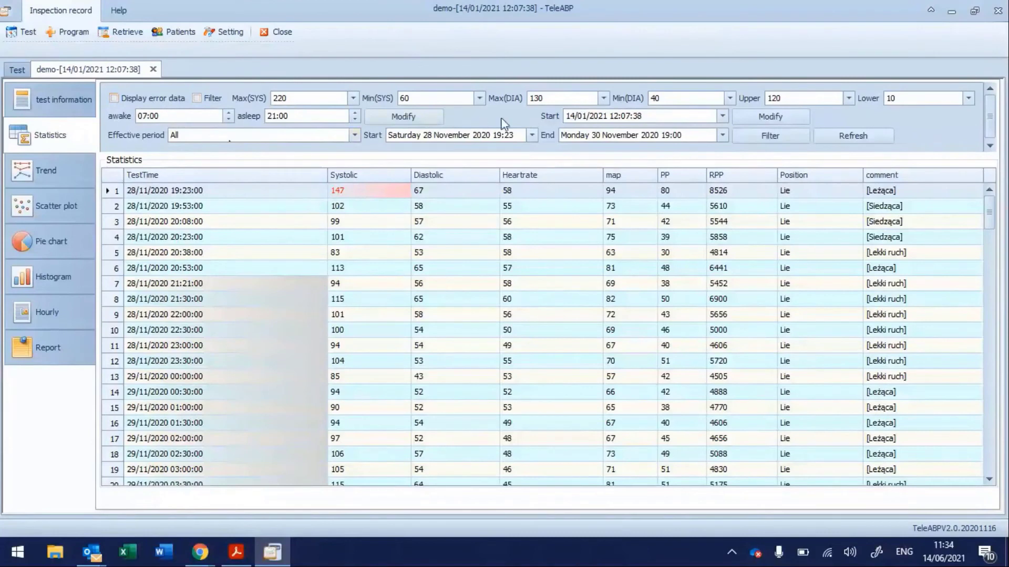
pyautogui.scroll(-7, 295, 350)
pyautogui.scroll(-1, 295, 350)
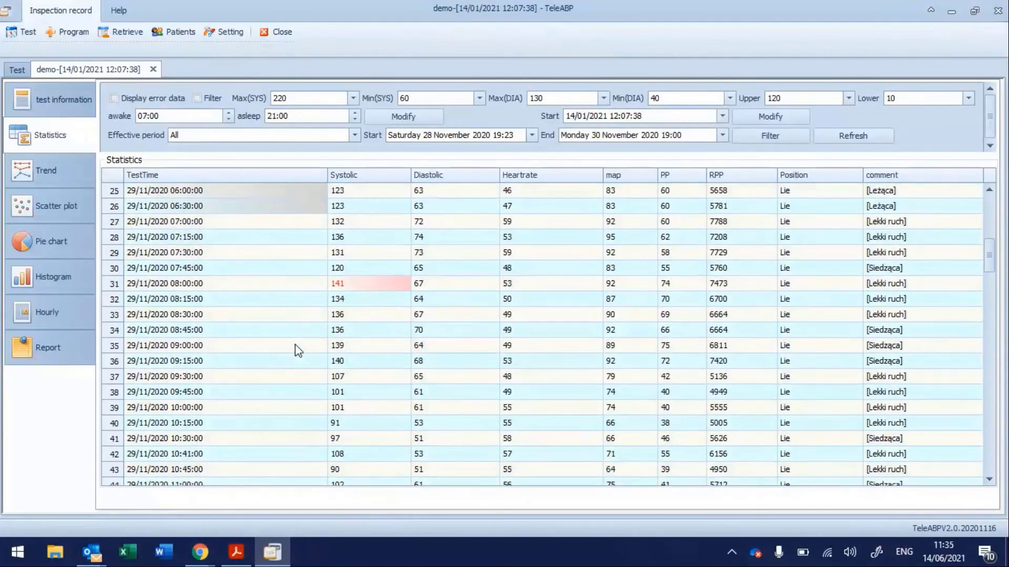
pyautogui.scroll(-1, 304, 357)
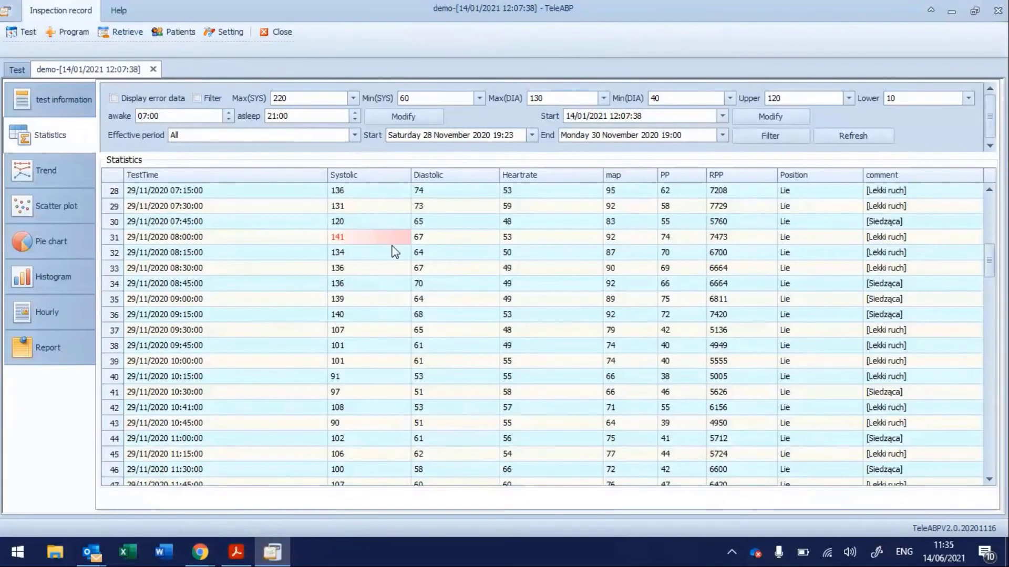
pyautogui.click(369, 243)
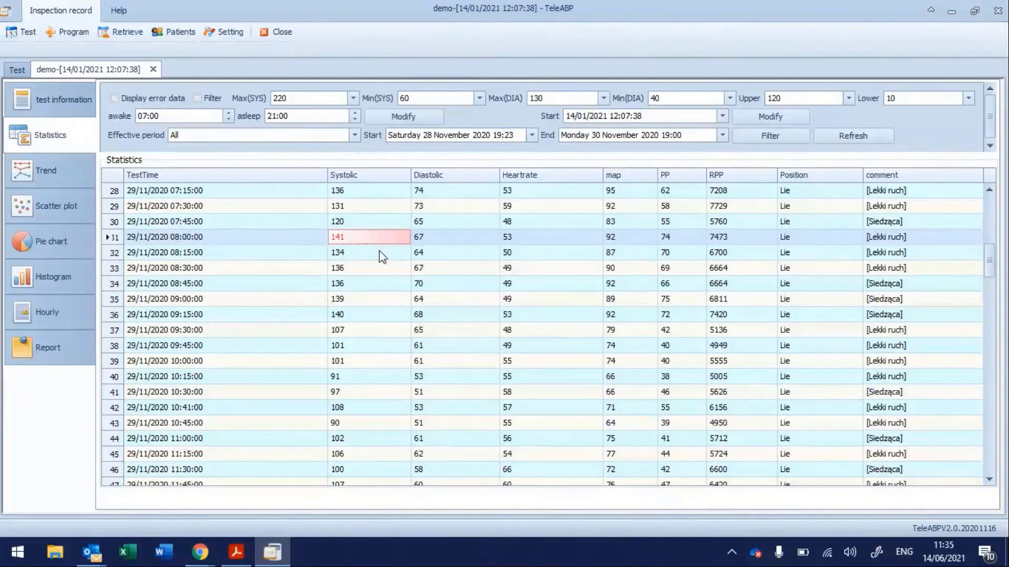
pyautogui.scroll(1, 392, 275)
pyautogui.scroll(-1, 391, 289)
pyautogui.scroll(-1, 383, 302)
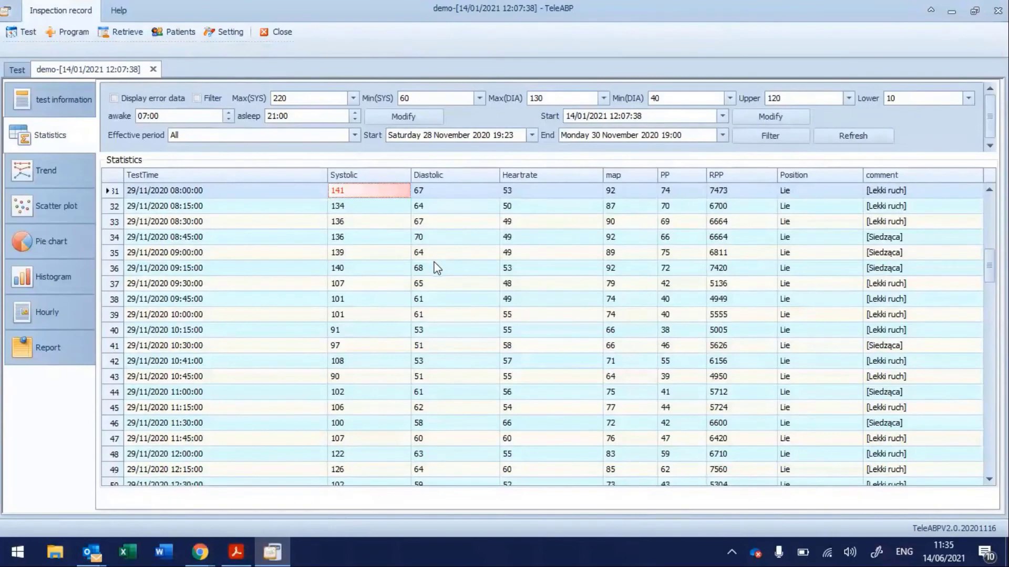
pyautogui.scroll(-2, 436, 269)
pyautogui.scroll(-18, 440, 275)
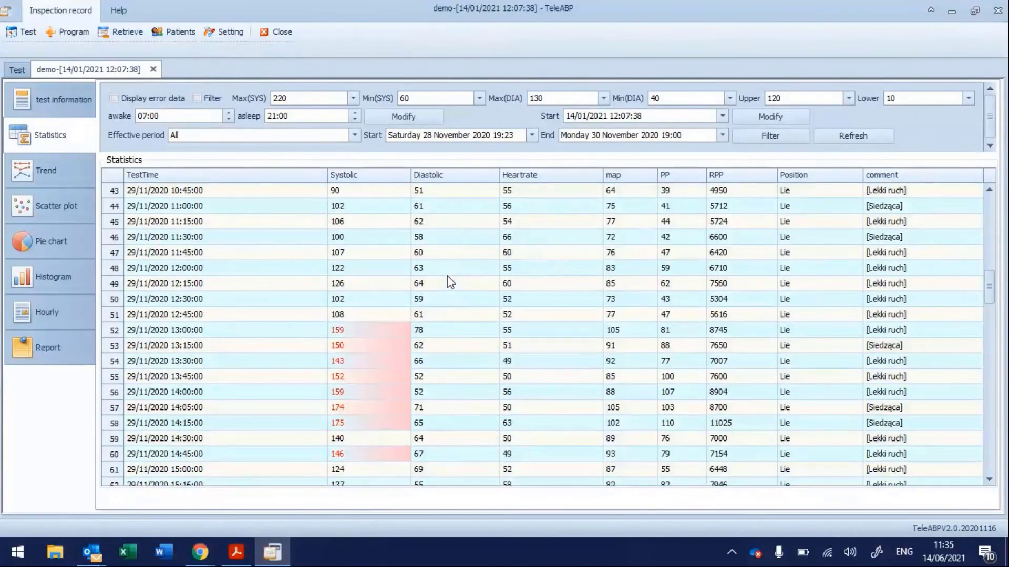
pyautogui.scroll(-3, 396, 335)
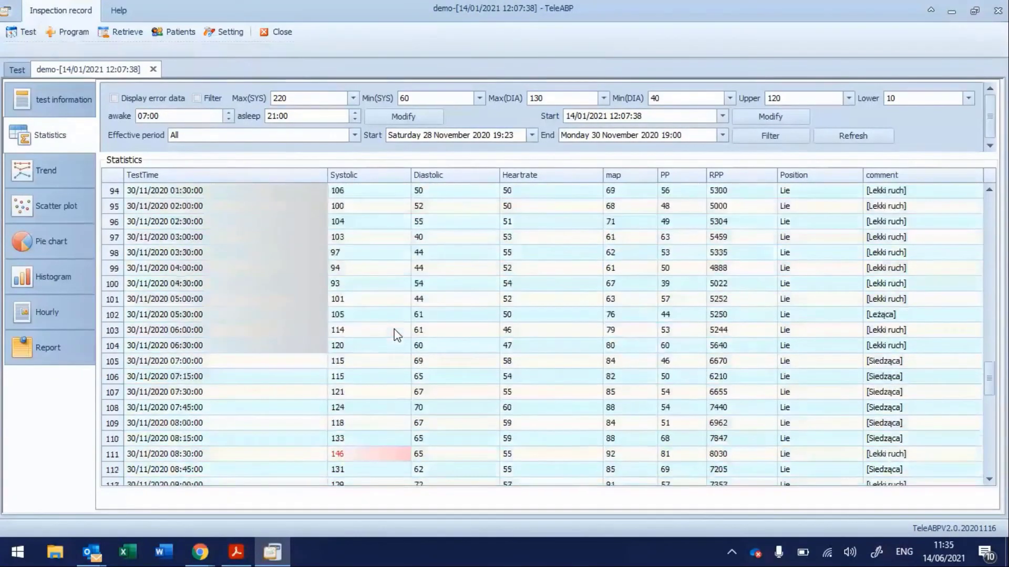
pyautogui.scroll(-2, 397, 336)
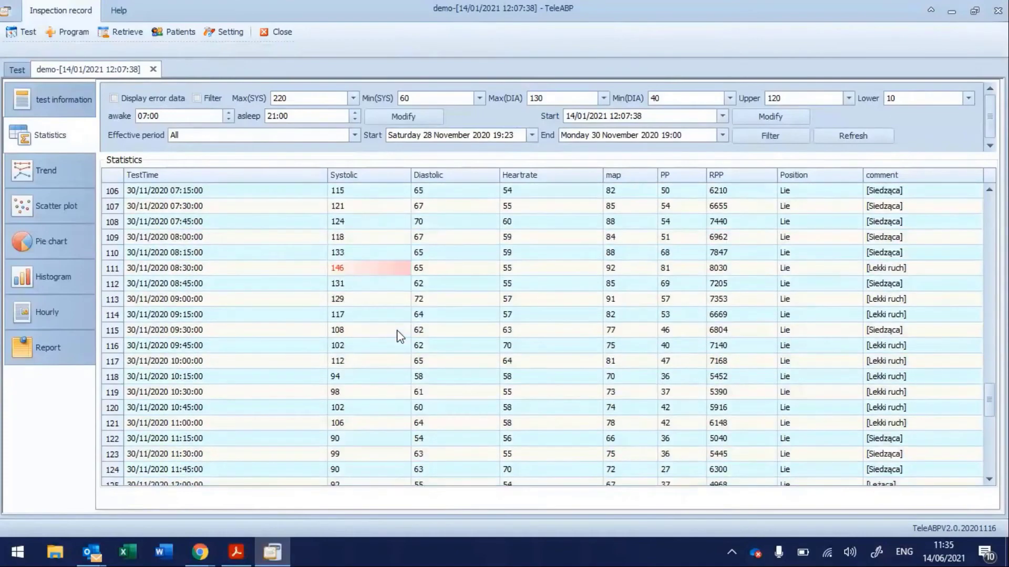
pyautogui.scroll(-2, 397, 336)
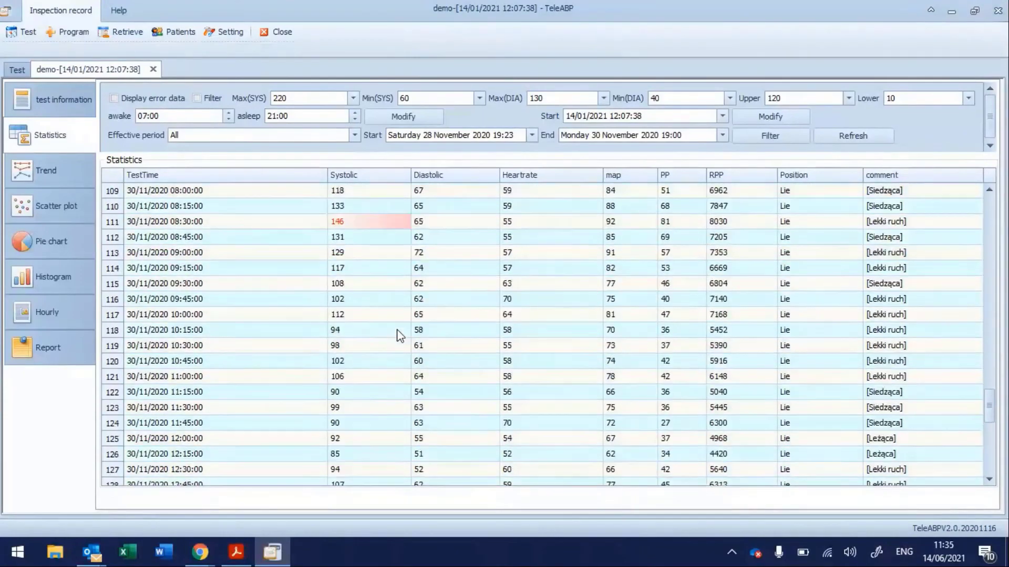
pyautogui.scroll(-8, 397, 336)
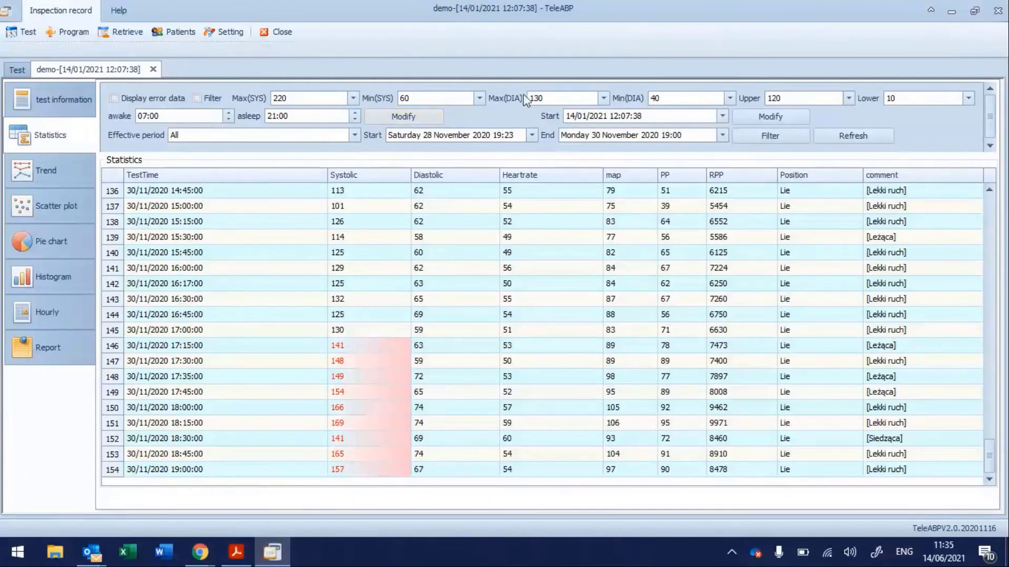
# Step: Set the maximum diastolic limit to 120, refresh the statistics and check the readings table
pyautogui.click(480, 99)
pyautogui.click(480, 99)
pyautogui.click(603, 98)
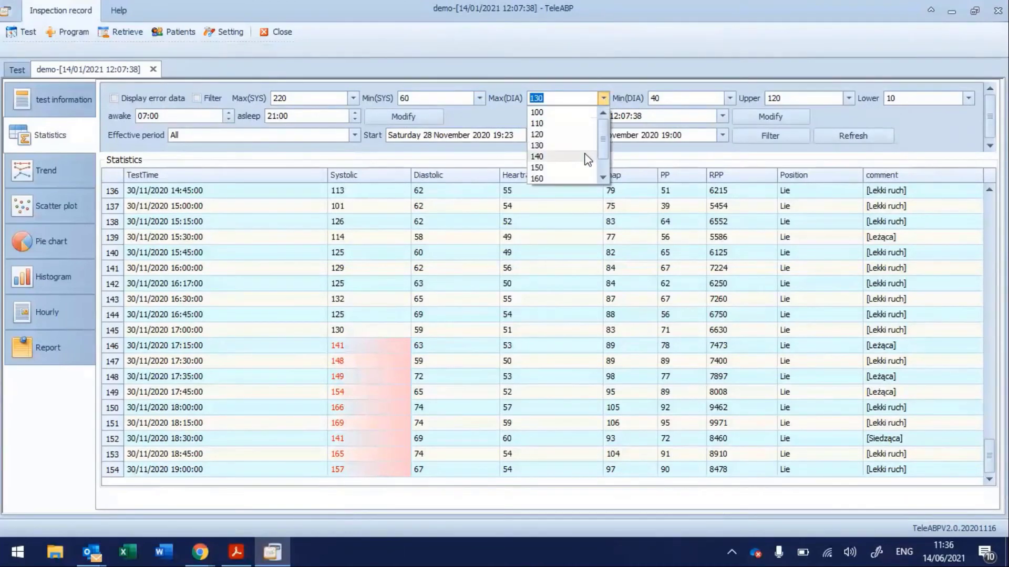
pyautogui.click(583, 134)
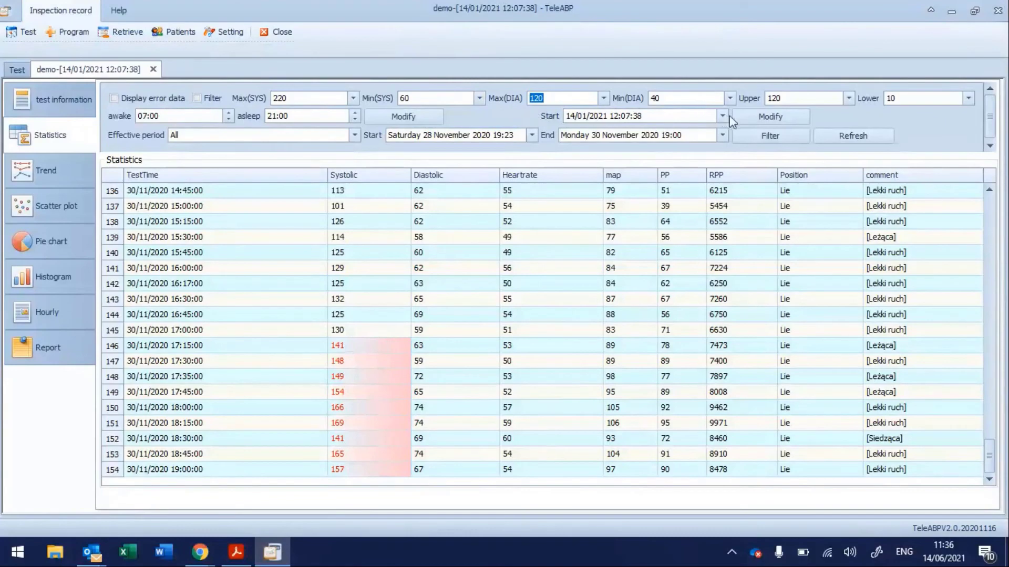
pyautogui.click(819, 137)
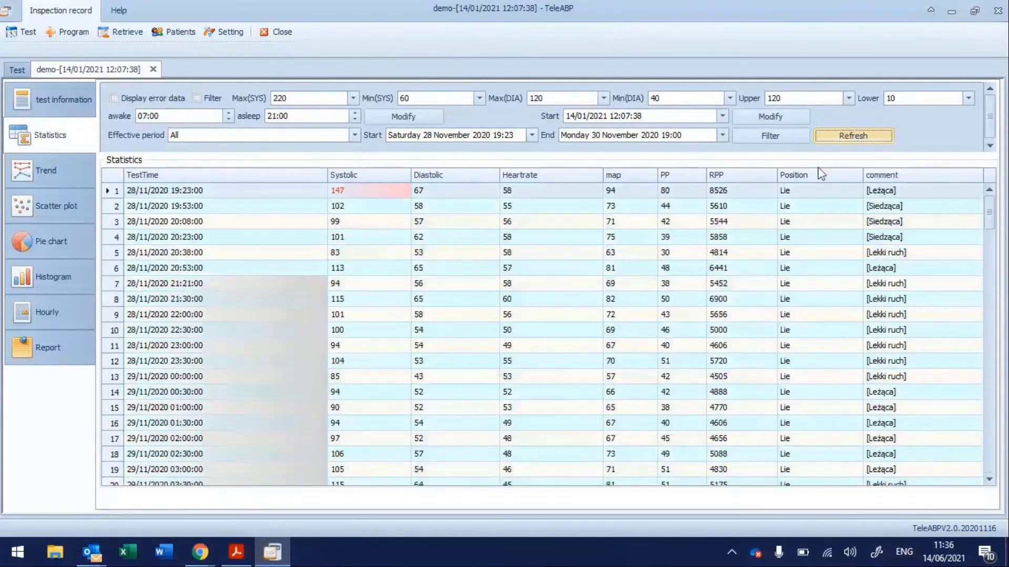
pyautogui.scroll(-7, 497, 255)
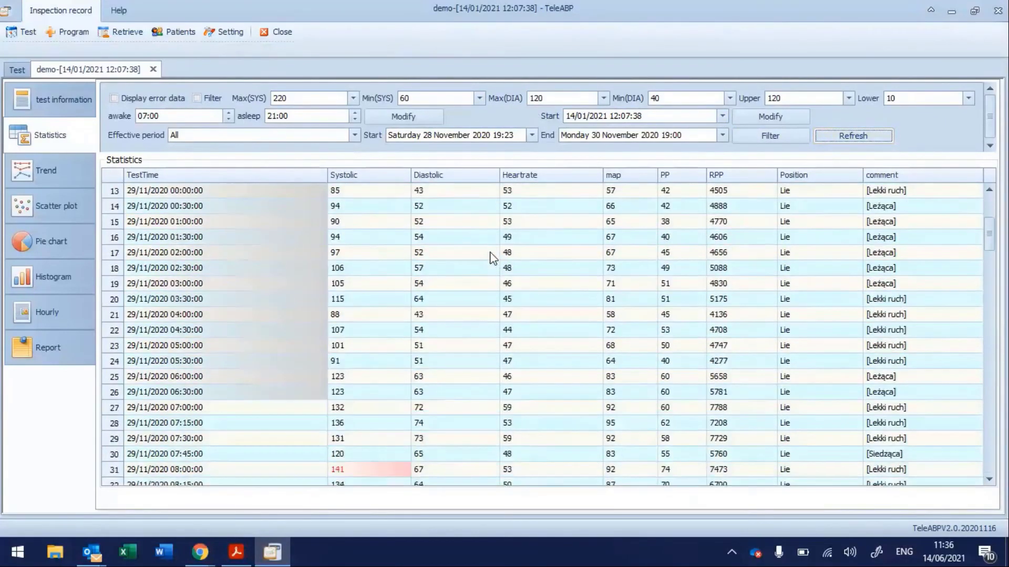
pyautogui.scroll(-5, 492, 257)
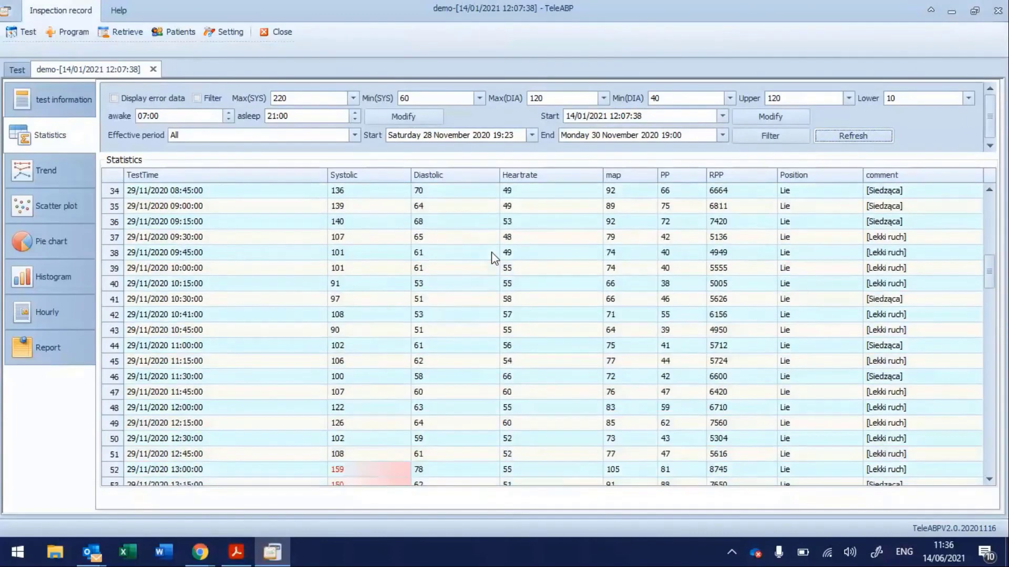
pyautogui.scroll(-5, 490, 251)
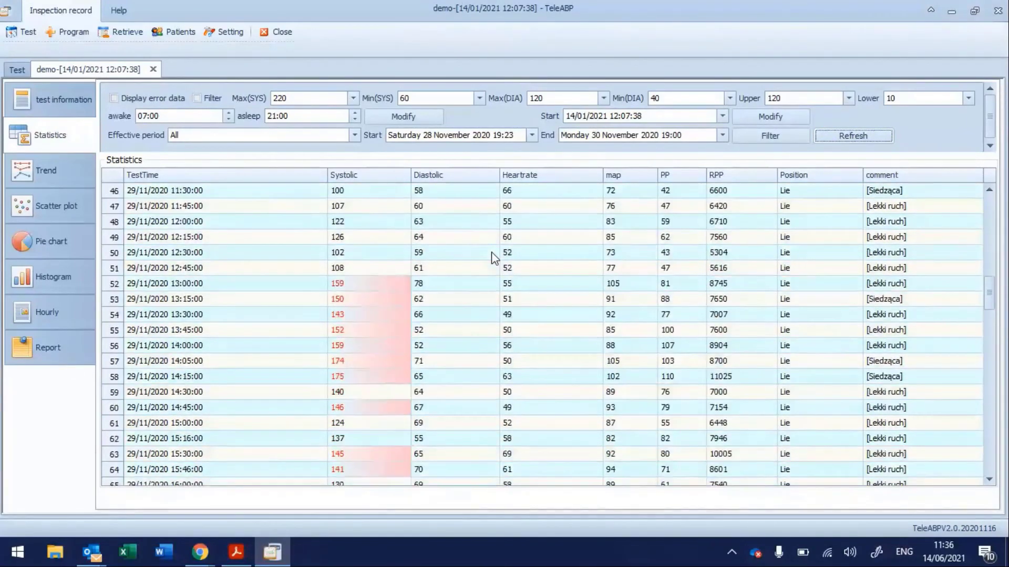
pyautogui.scroll(-2, 491, 251)
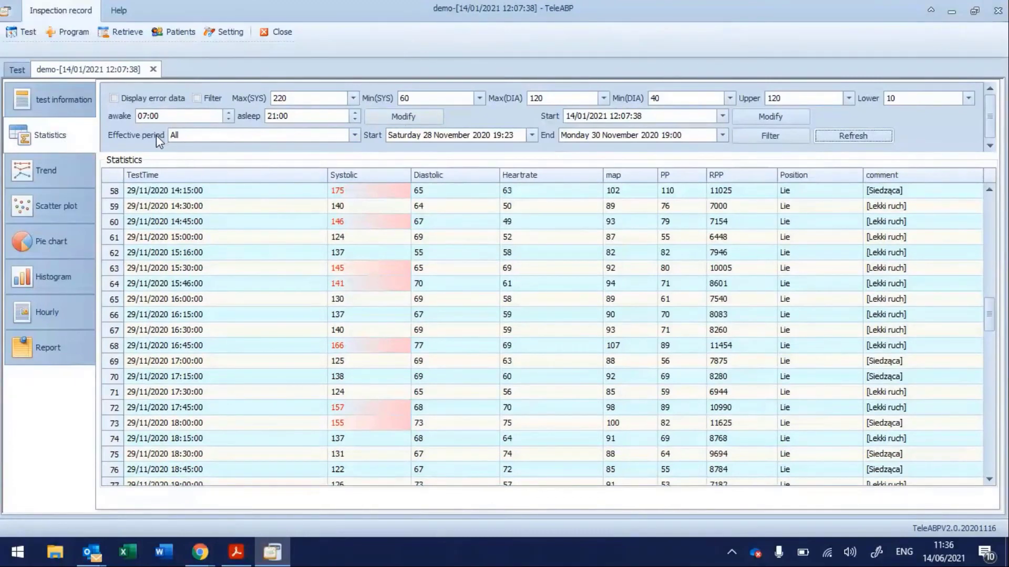
# Step: Show the record's trend view and examine its readings table alongside the blood pressure and heart rate graph
pyautogui.click(44, 169)
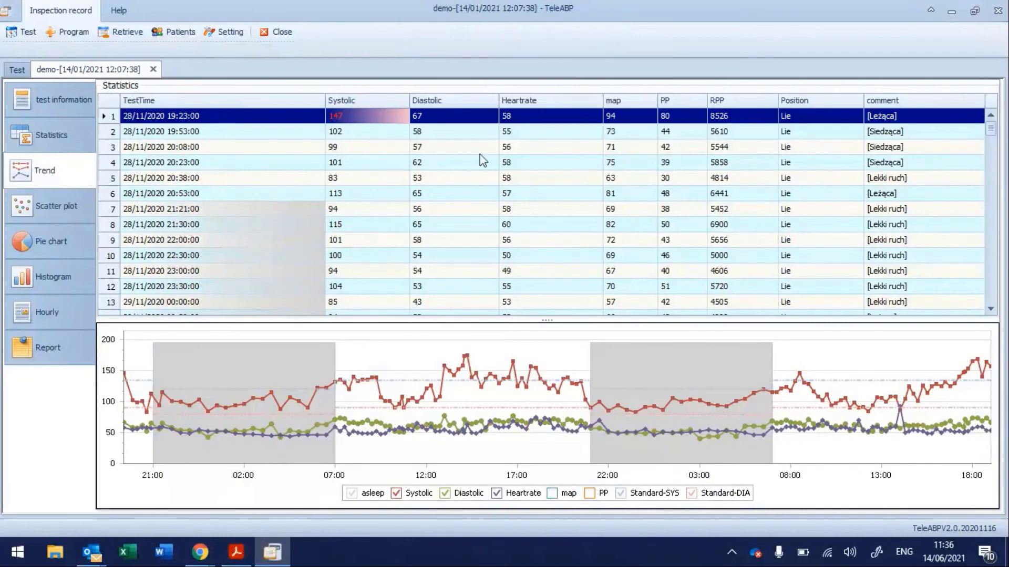
pyautogui.scroll(-5, 482, 160)
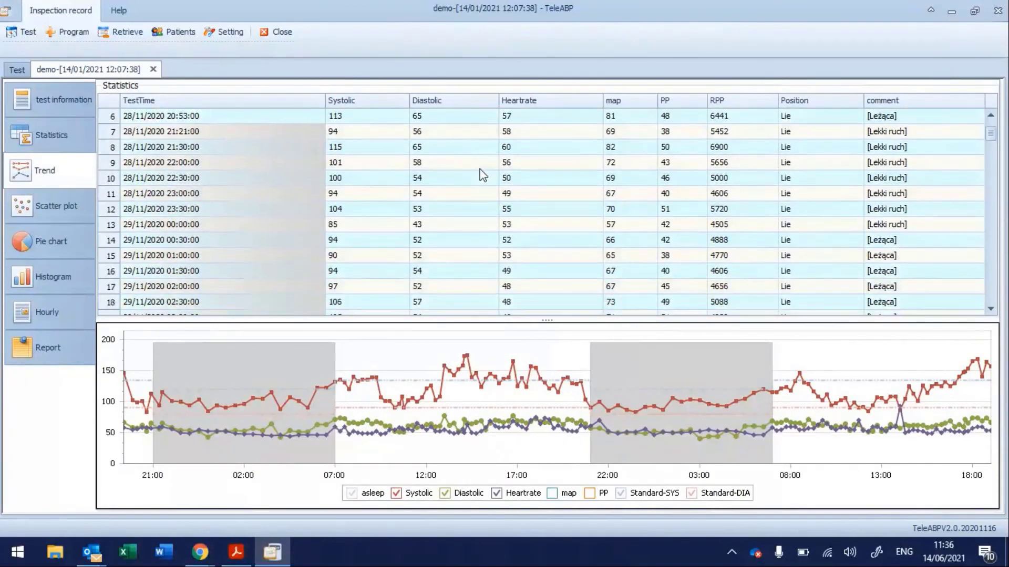
pyautogui.scroll(-6, 482, 176)
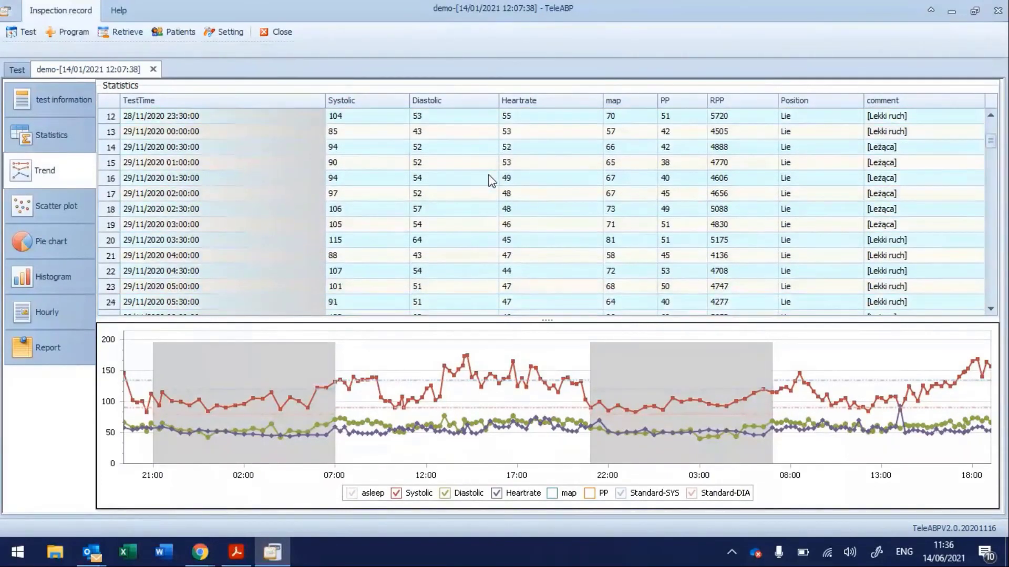
pyautogui.scroll(-3, 482, 184)
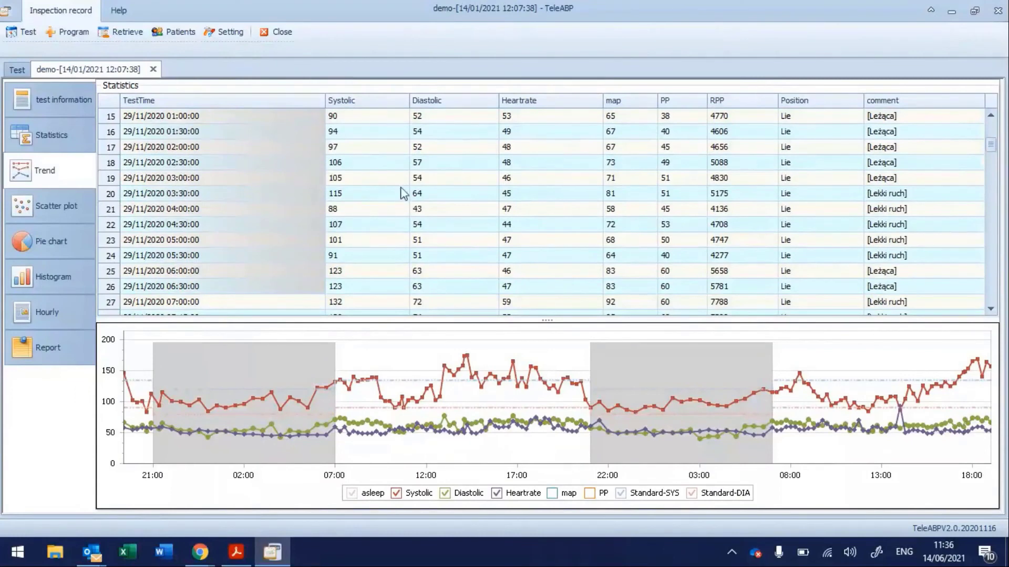
pyautogui.scroll(-3, 408, 158)
pyautogui.scroll(-3, 407, 162)
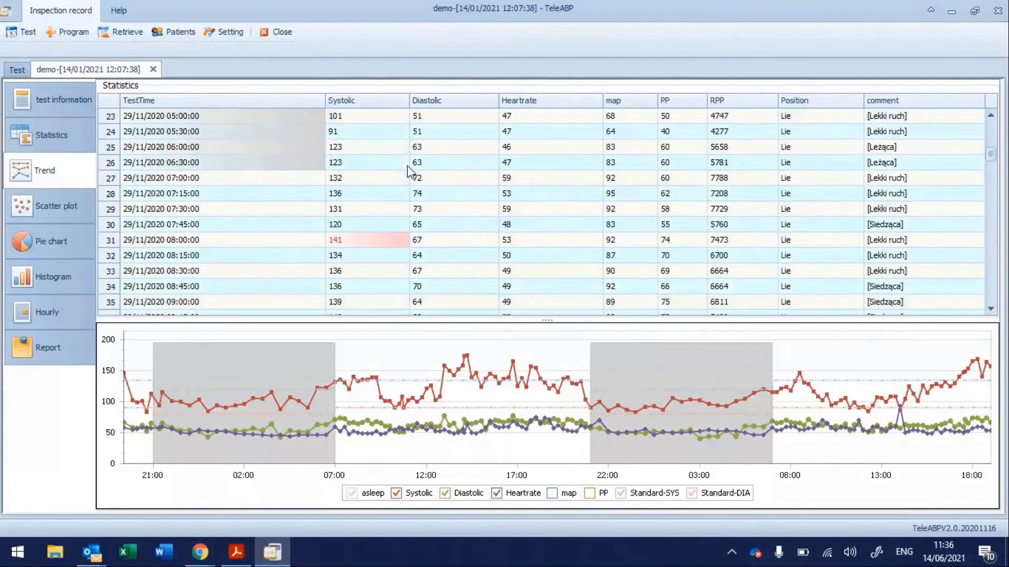
pyautogui.scroll(-2, 408, 178)
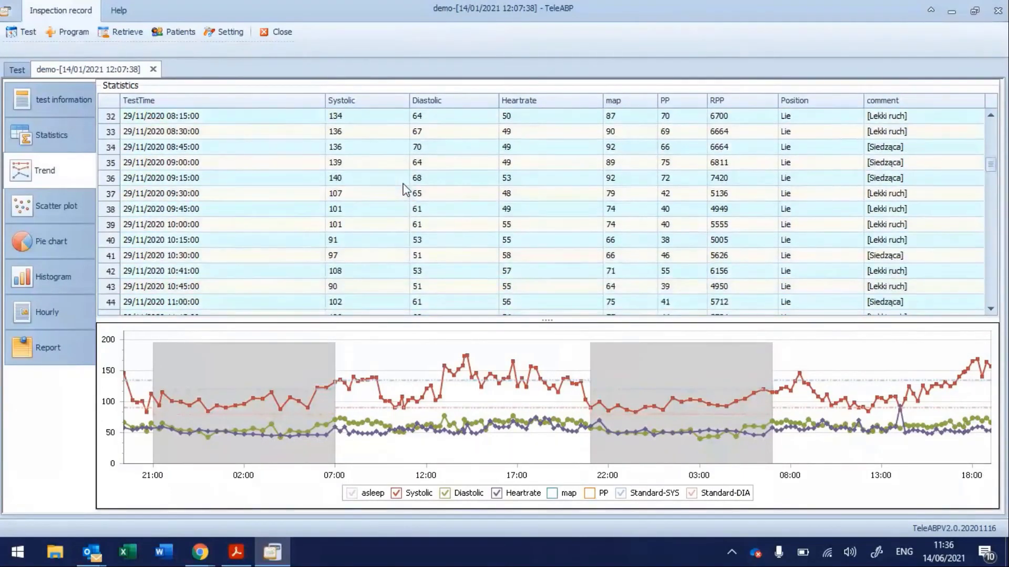
# Step: Check a point on the trend graph and go through the record's scatter plot, pie chart and histogram views
pyautogui.moveTo(238, 394)
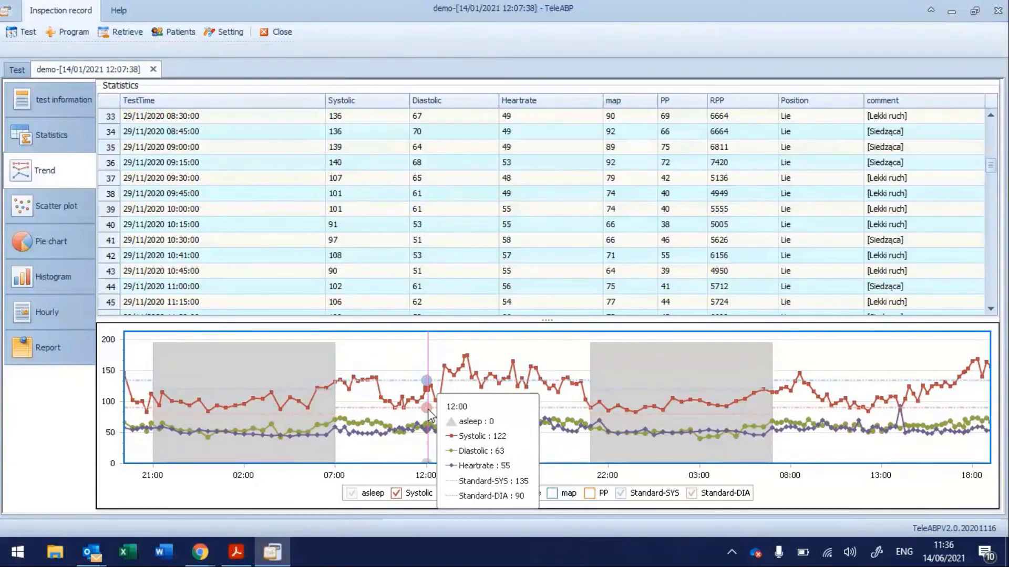
pyautogui.click(69, 218)
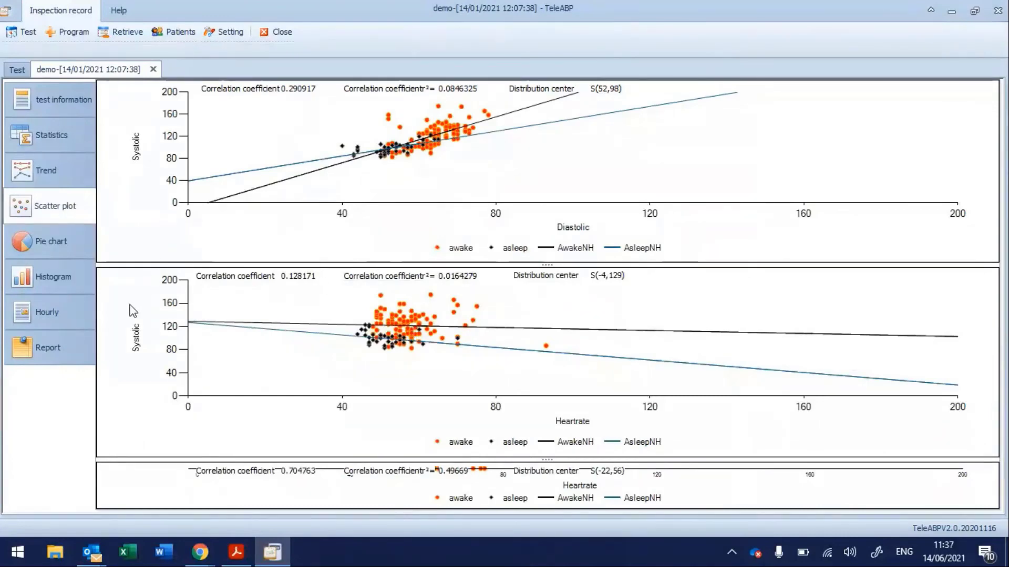
pyautogui.click(65, 245)
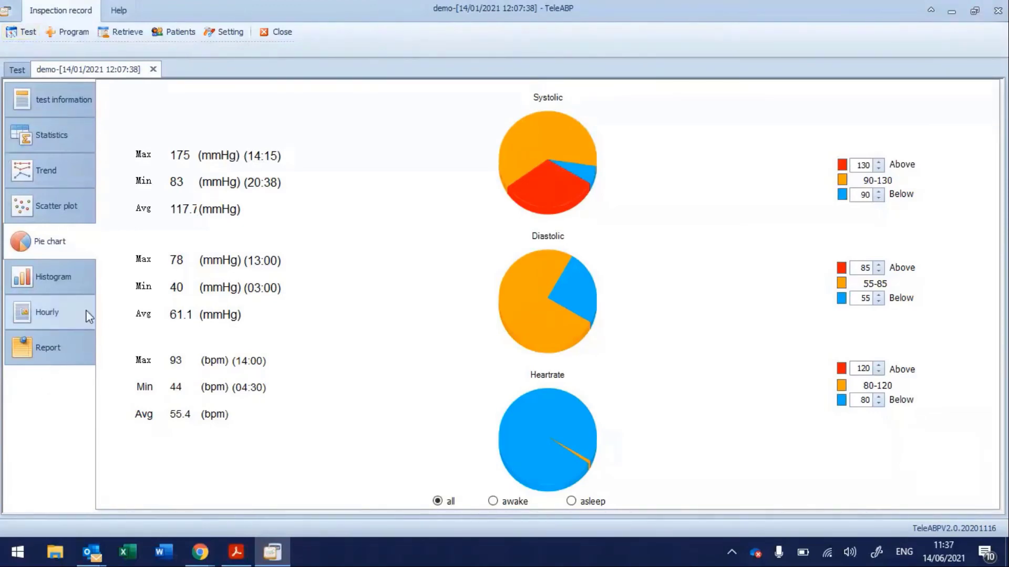
pyautogui.click(86, 296)
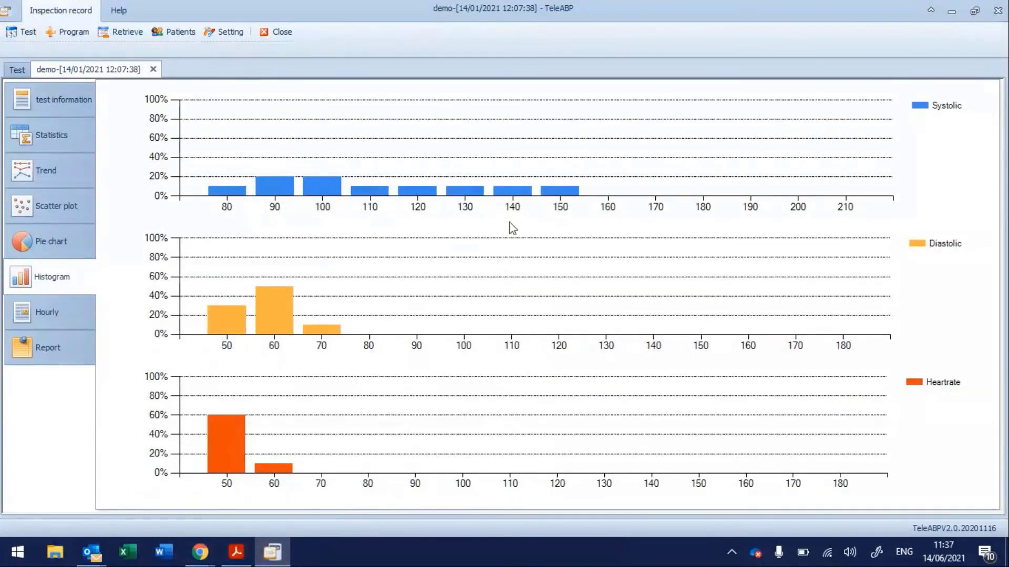
# Step: Show the record's hourly values and examine the table of blood pressure, heart rate, map, PP and RPP readings
pyautogui.click(87, 316)
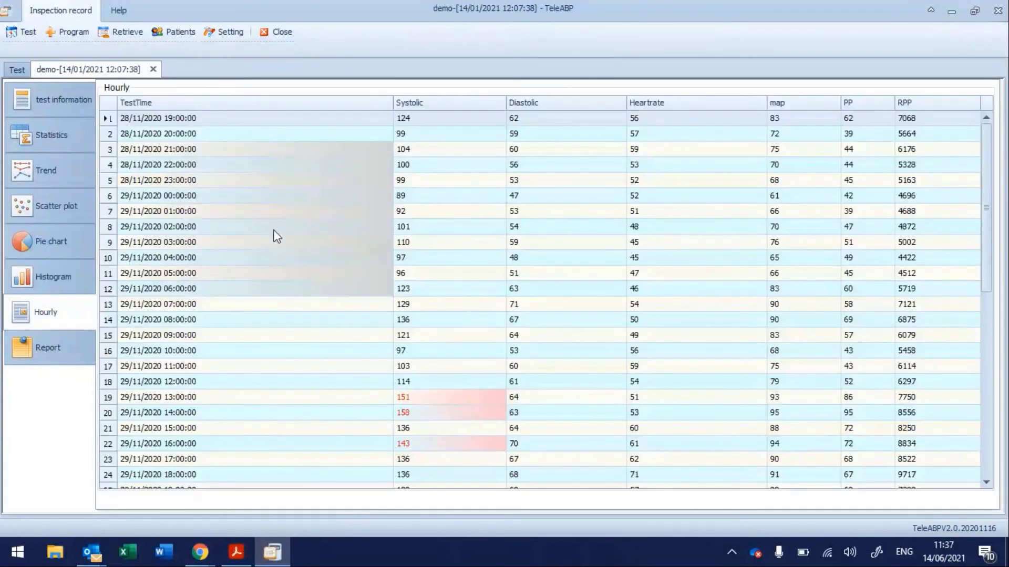
pyautogui.scroll(-8, 391, 225)
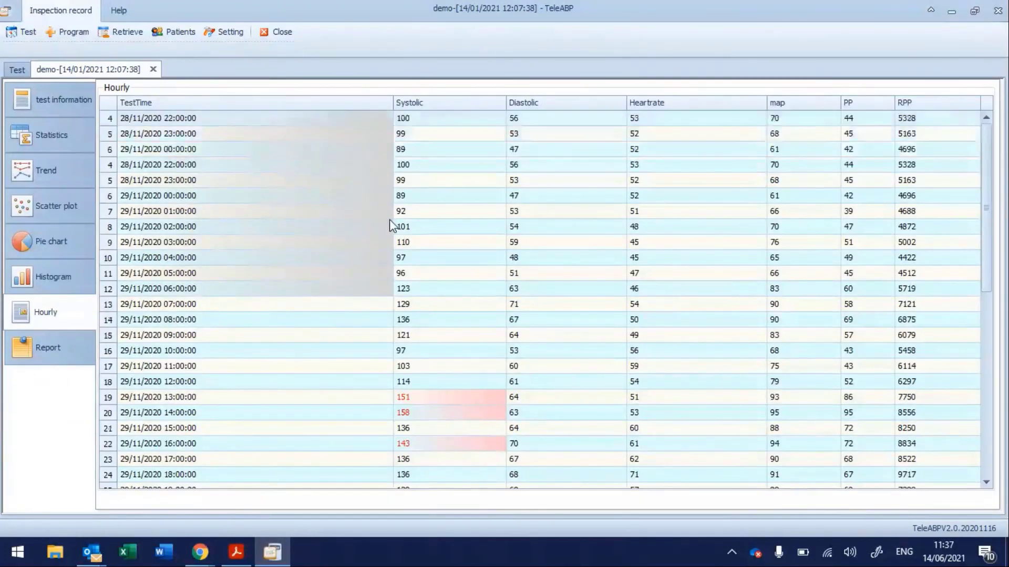
pyautogui.scroll(8, 371, 234)
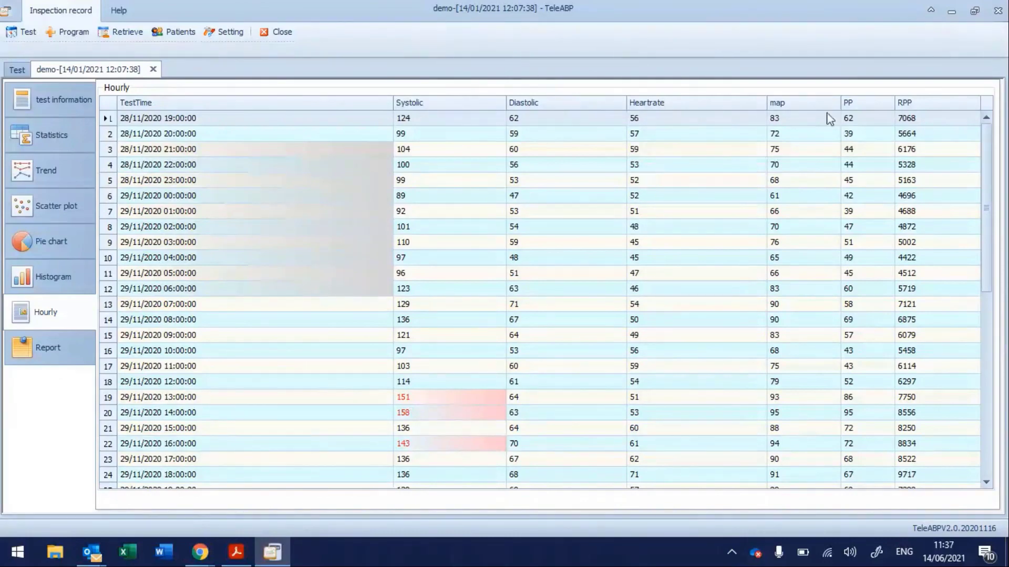
pyautogui.scroll(-8, 433, 254)
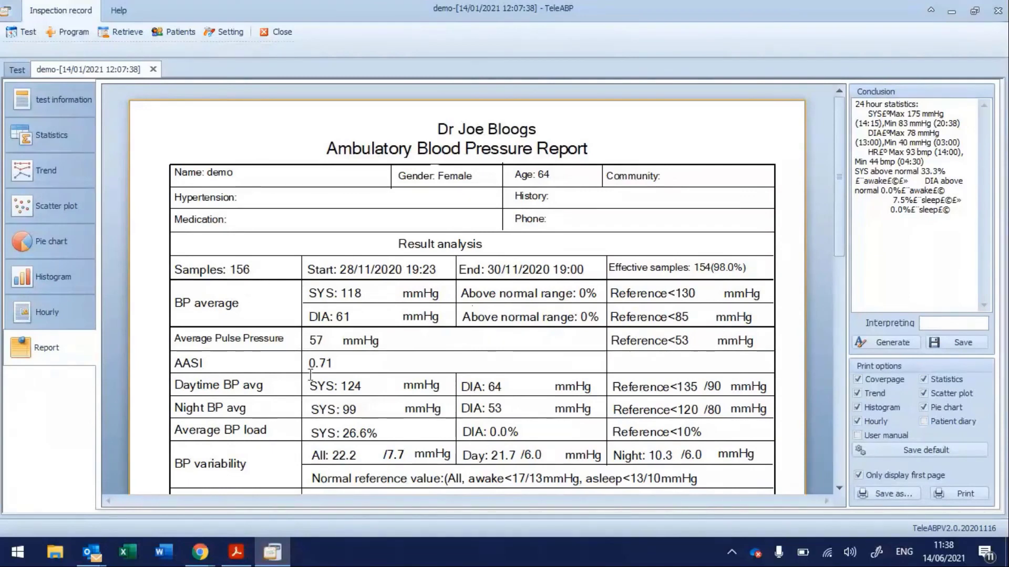
# Step: Generate the conclusion in the record's report, add the line "FREE TEXT" below the 24 hour statistics and save it
pyautogui.click(888, 342)
pyautogui.click(899, 229)
pyautogui.click(922, 159)
pyautogui.click(916, 219)
pyautogui.write('FREE TEXT')
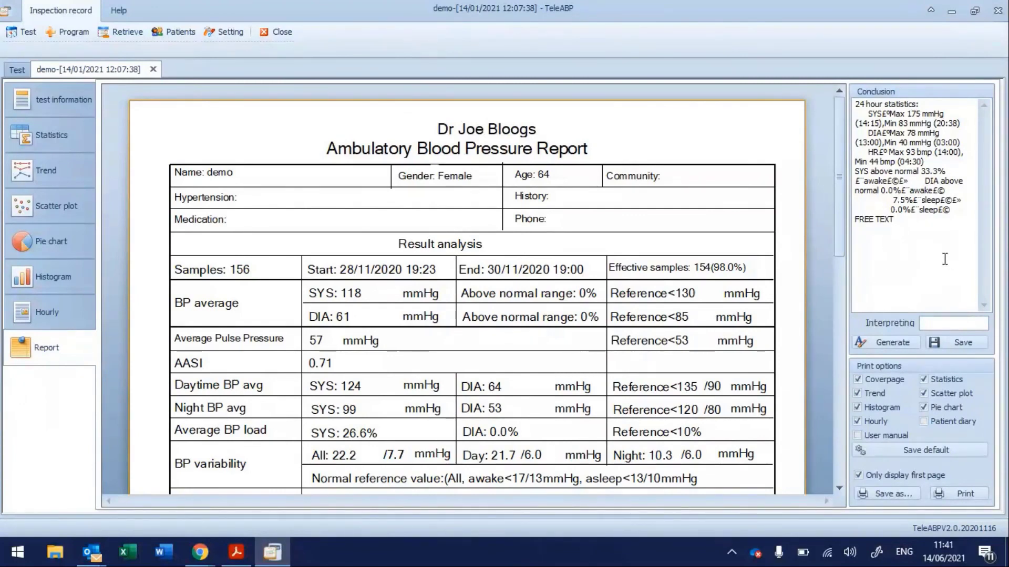
pyautogui.click(934, 347)
pyautogui.press('Tab')
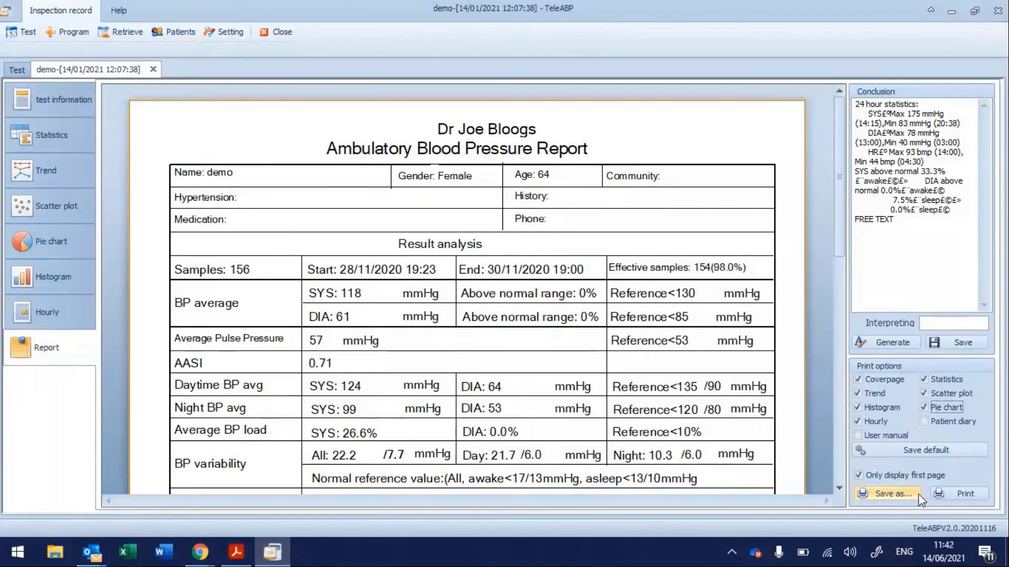
# Step: Look through the first page of the blood pressure report and return to the list of tests
pyautogui.scroll(-5, 368, 316)
pyautogui.scroll(5, 106, 292)
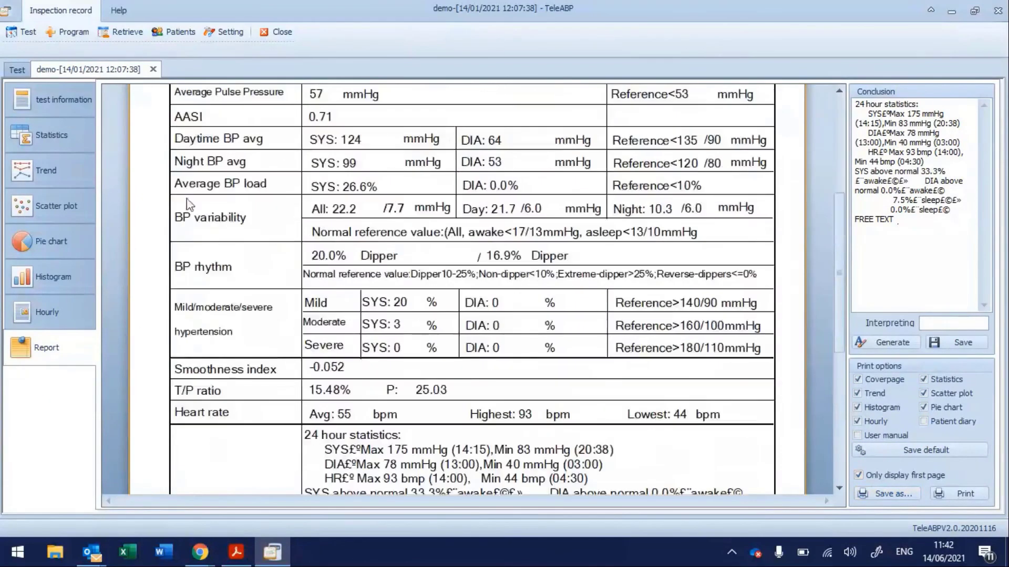
pyautogui.click(22, 33)
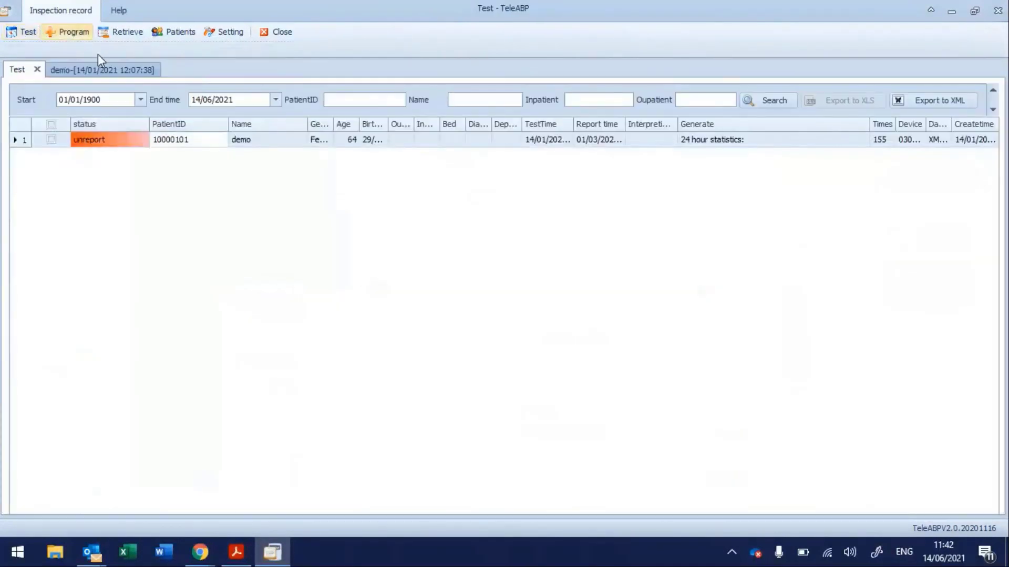